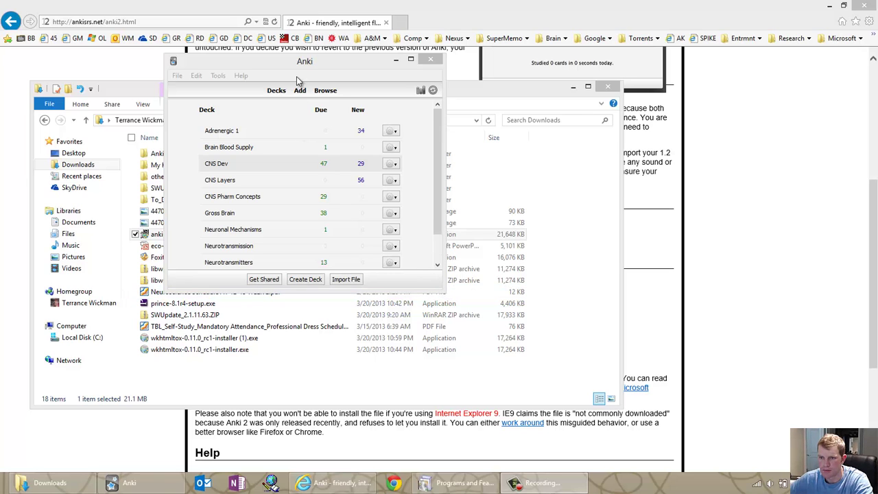
- Export all Anki decks as an Anki Deck Package with scheduling information and media, overwriting collection.apkg on the desktop, and close Anki
left_click_drag(295, 66, 419, 113)
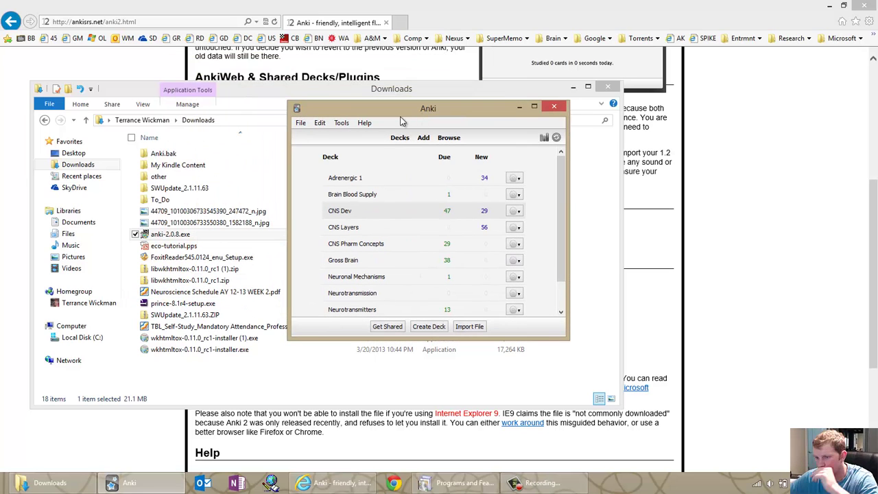
left_click(300, 123)
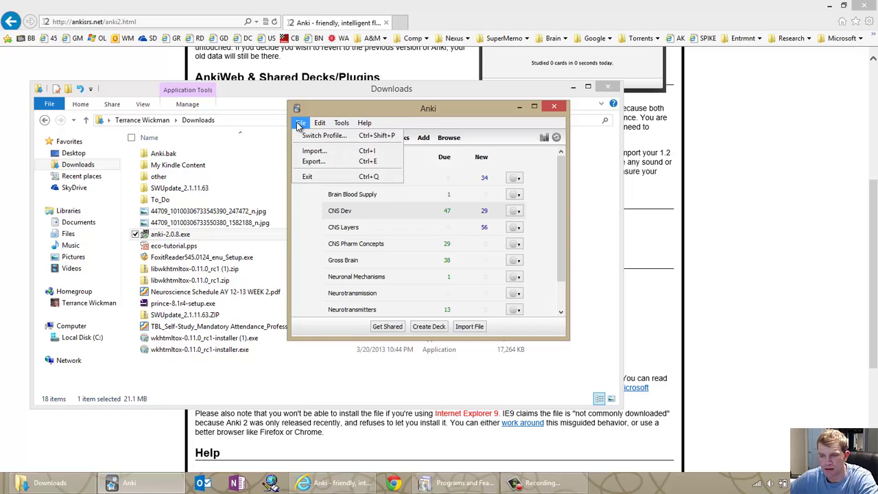
left_click(313, 165)
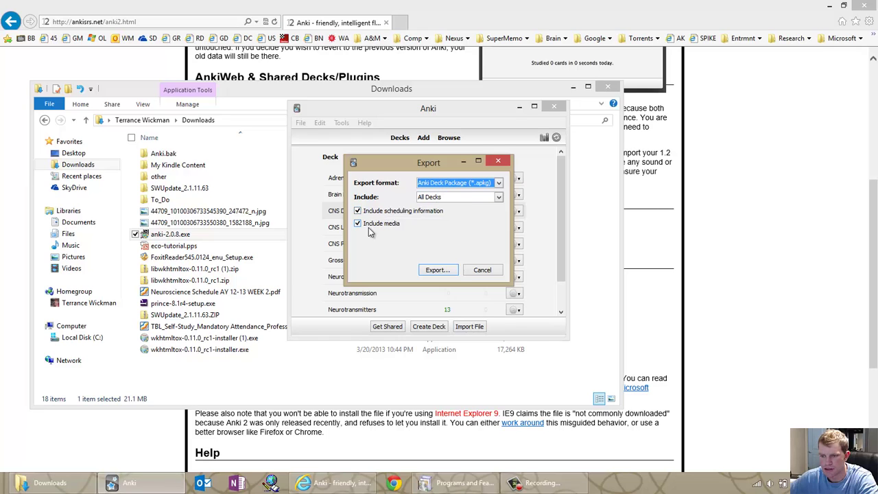
left_click(437, 270)
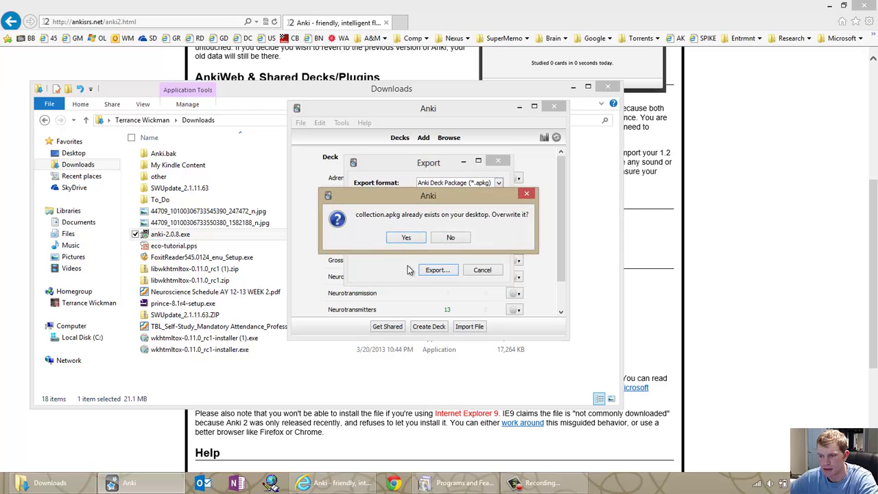
left_click(404, 238)
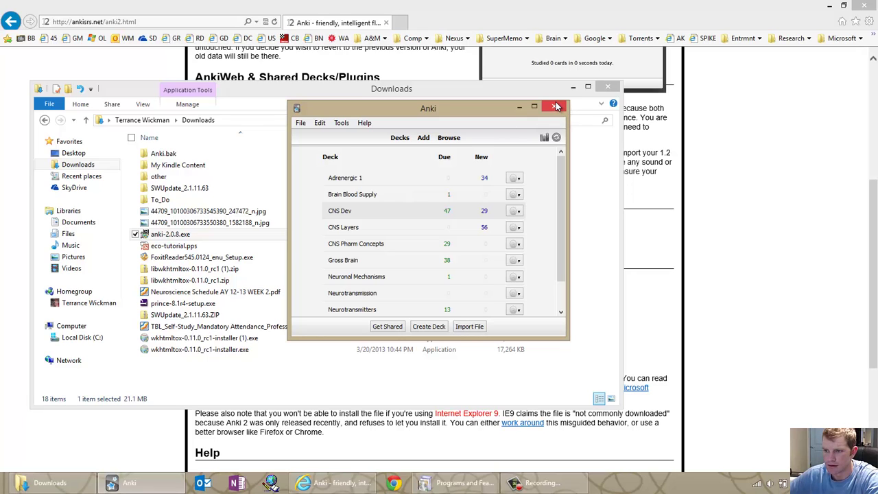
left_click(556, 109)
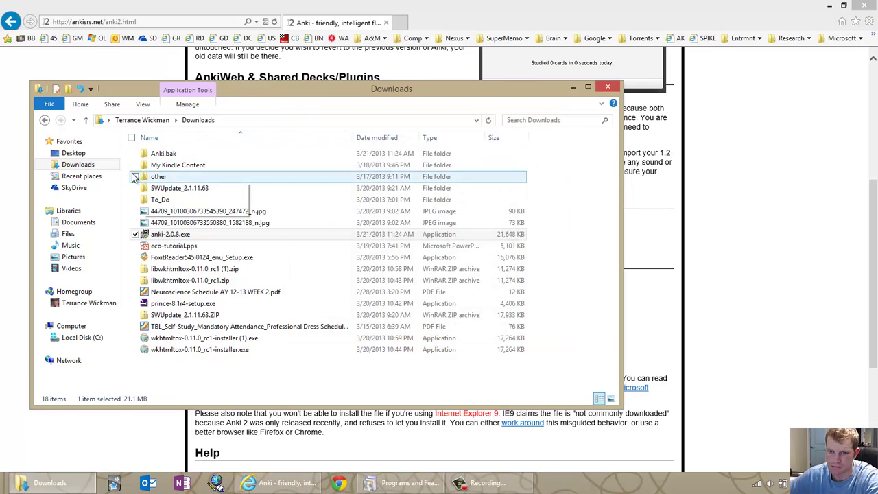
- Copy the Anki folder from the Documents library and go to the Downloads folder as the backup location
left_click(85, 223)
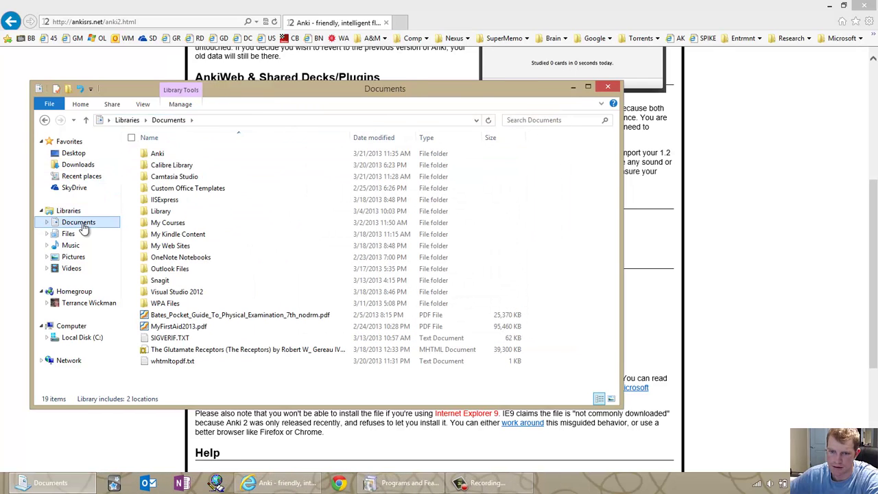
right_click(157, 153)
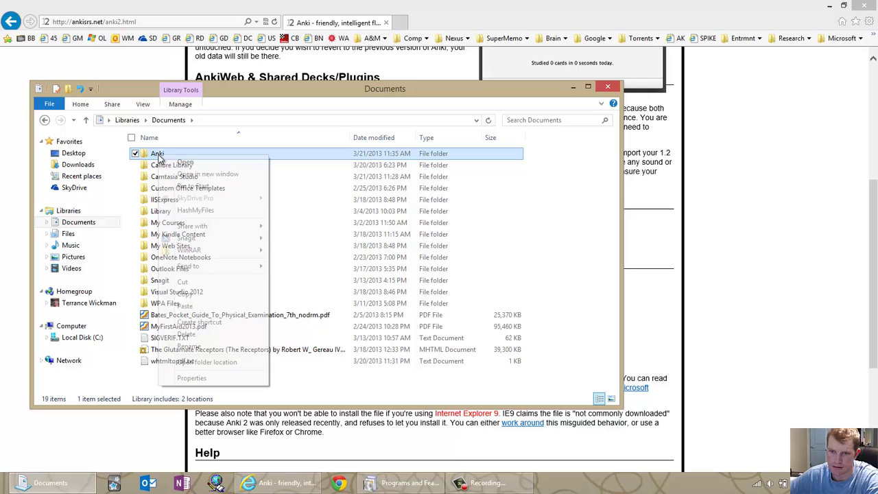
left_click(198, 295)
left_click(78, 165)
right_click(333, 365)
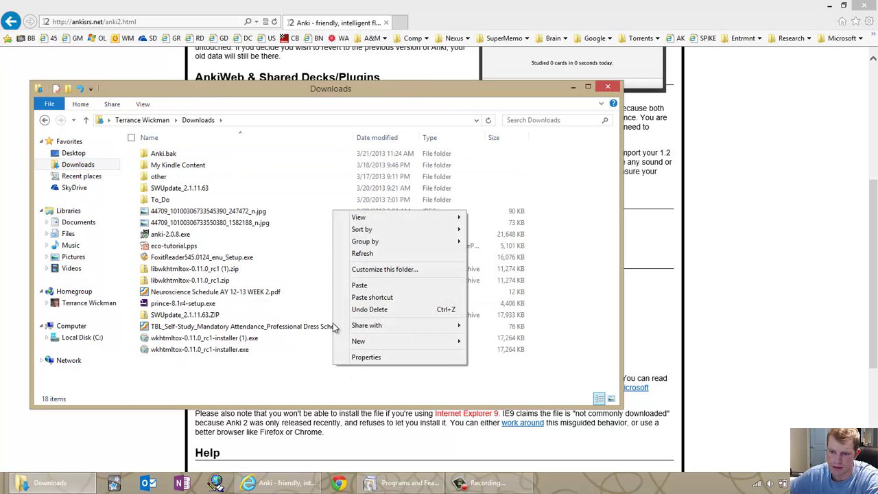
left_click(312, 371)
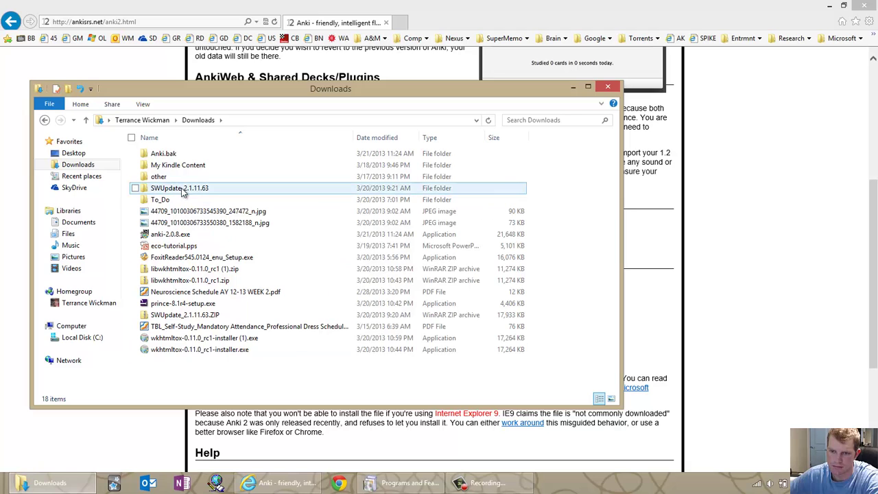
left_click(171, 155)
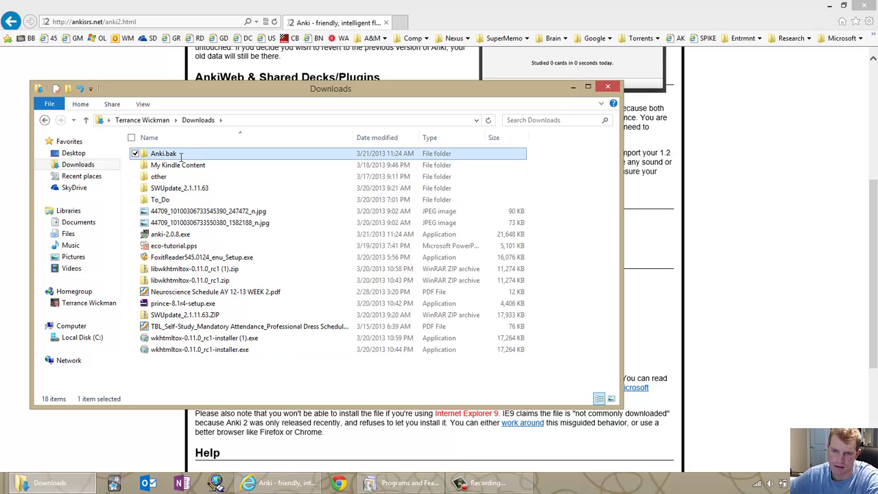
left_click(181, 155)
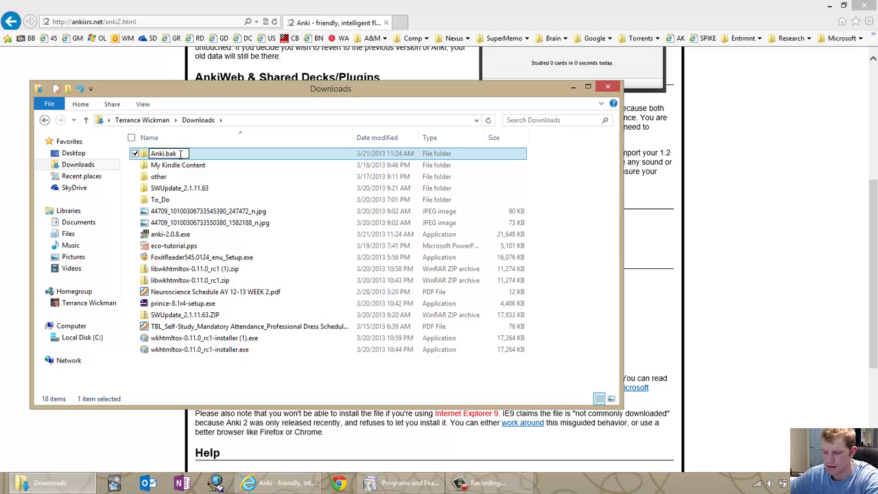
left_click(185, 188)
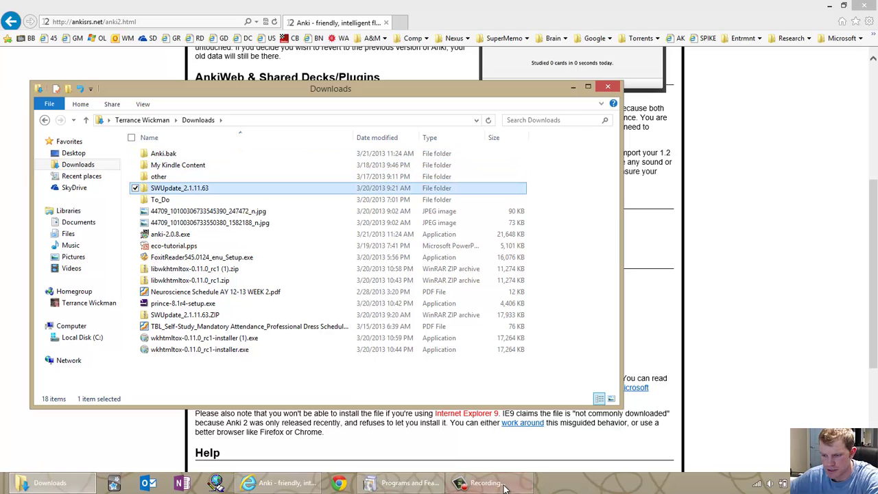
mouse_move(410, 485)
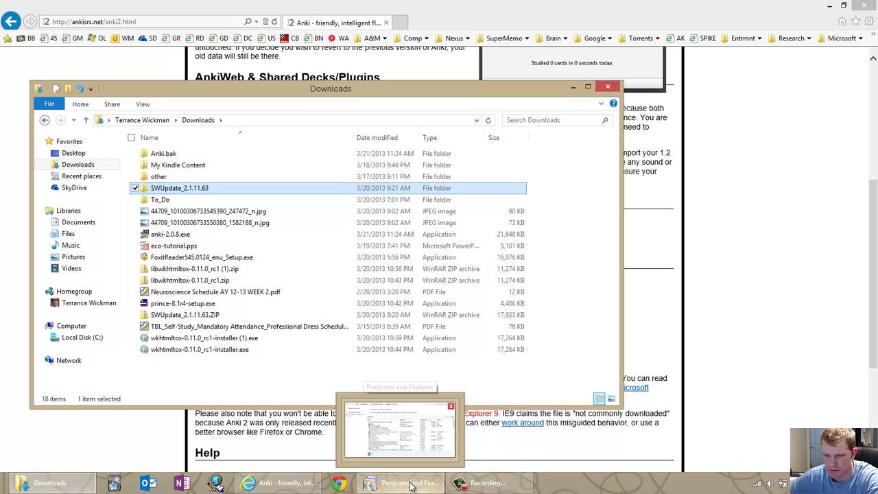
left_click(412, 431)
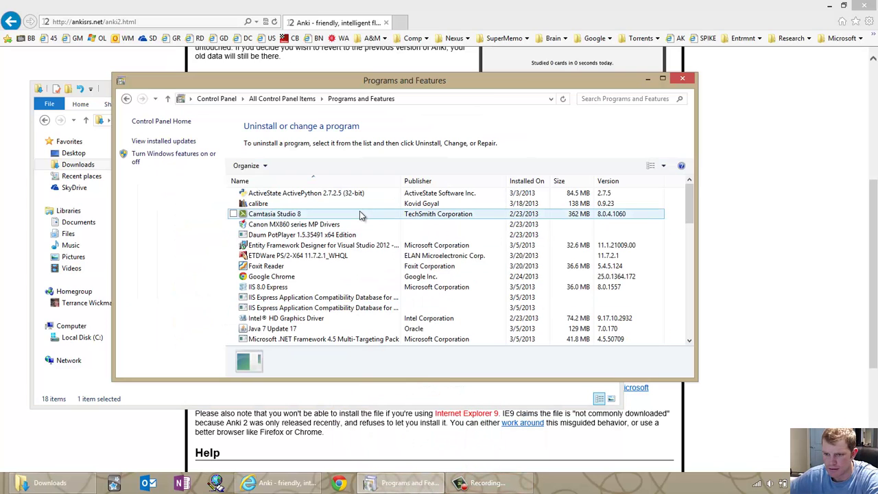
double_click(312, 80)
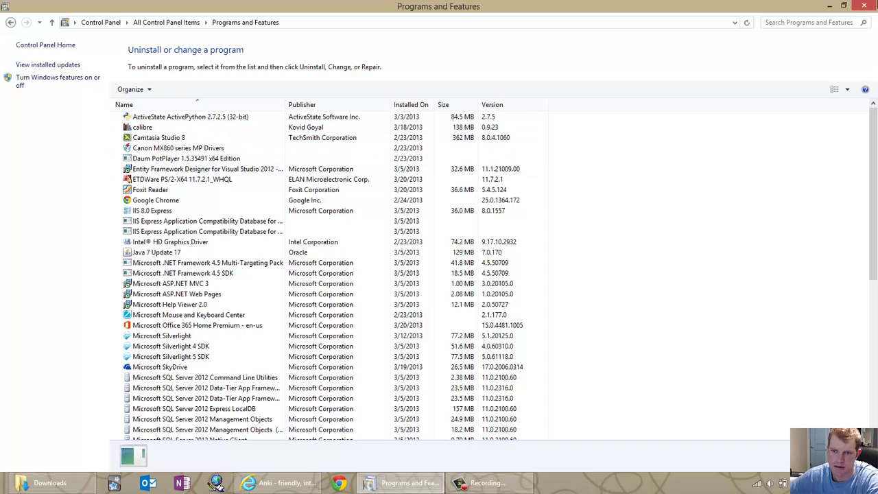
left_click(870, 6)
- Open Programs and Features from the Control Panel and uninstall Anki
mouse_move(856, 310)
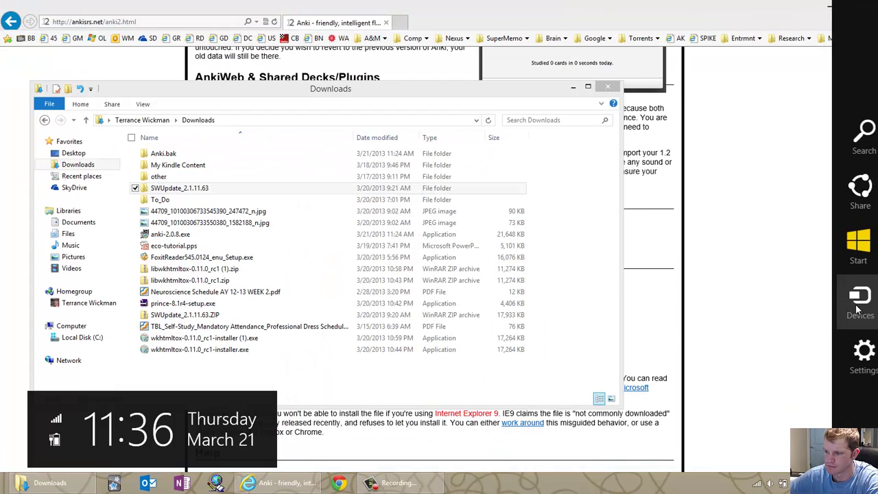
left_click(862, 353)
left_click(788, 74)
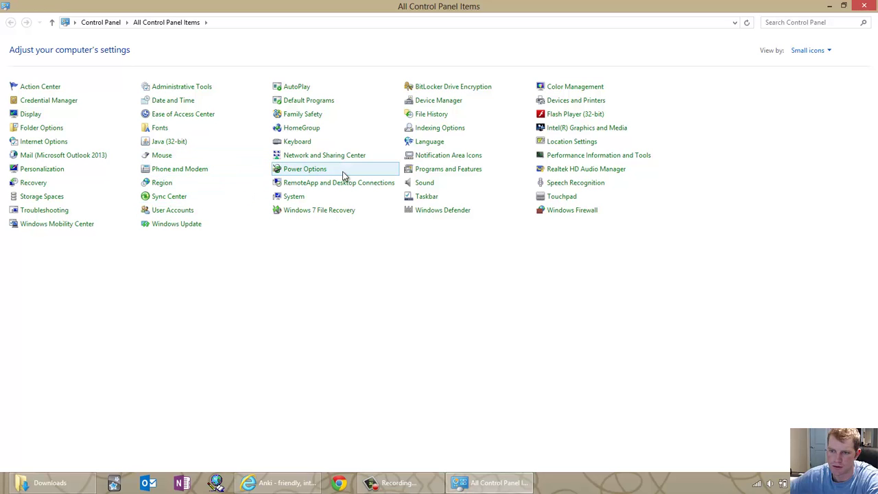
left_click(440, 172)
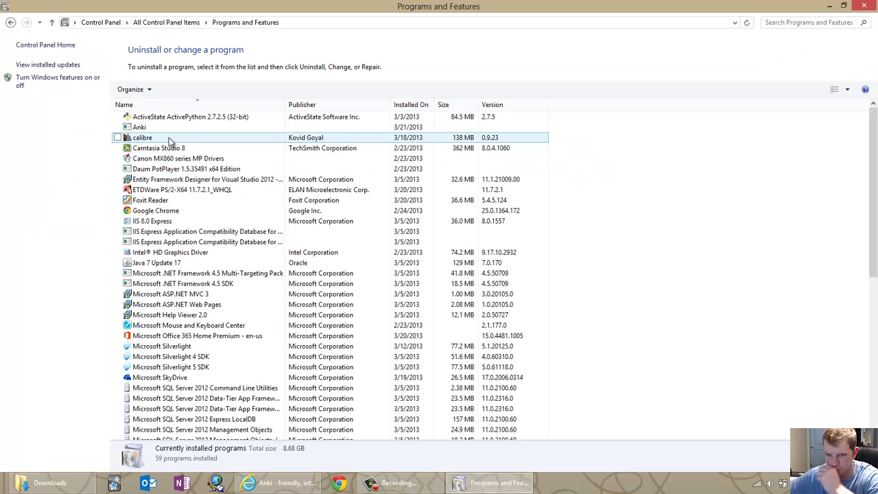
left_click(161, 127)
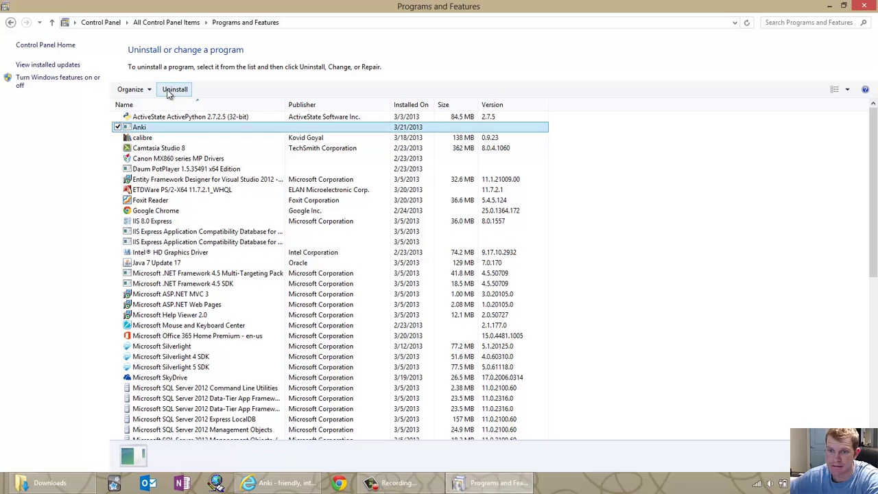
left_click(171, 89)
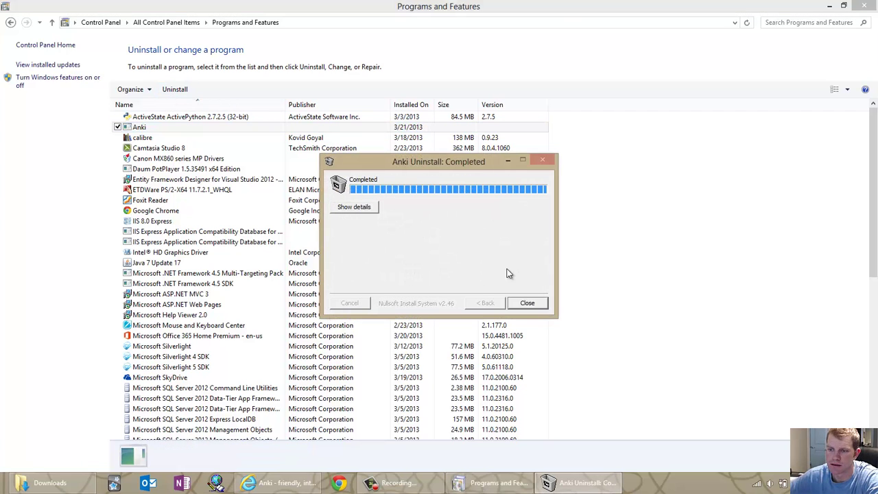
left_click(528, 303)
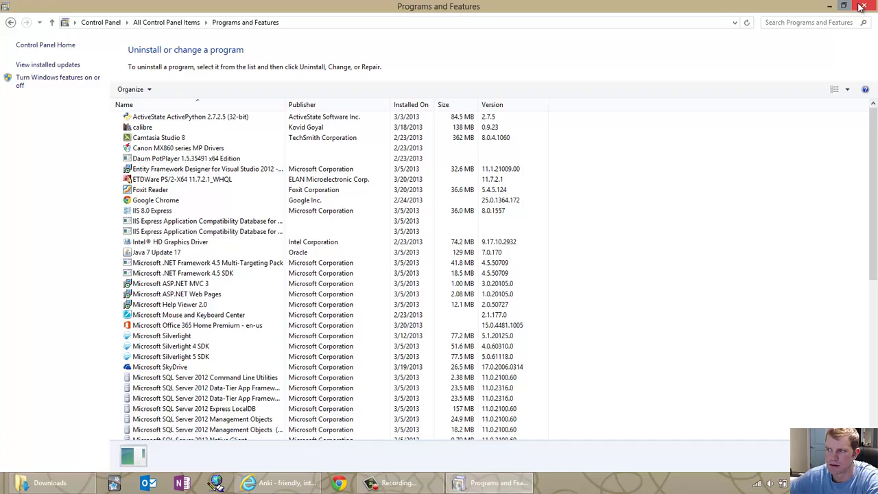
- Examine the contents of the Anki folder in Documents, including its addons and User 1 subfolders
left_click(42, 483)
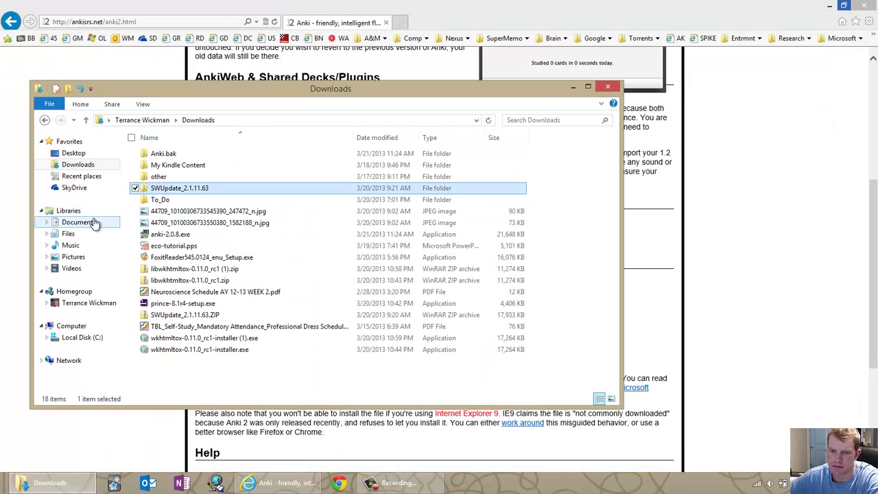
left_click(79, 222)
left_click(174, 154)
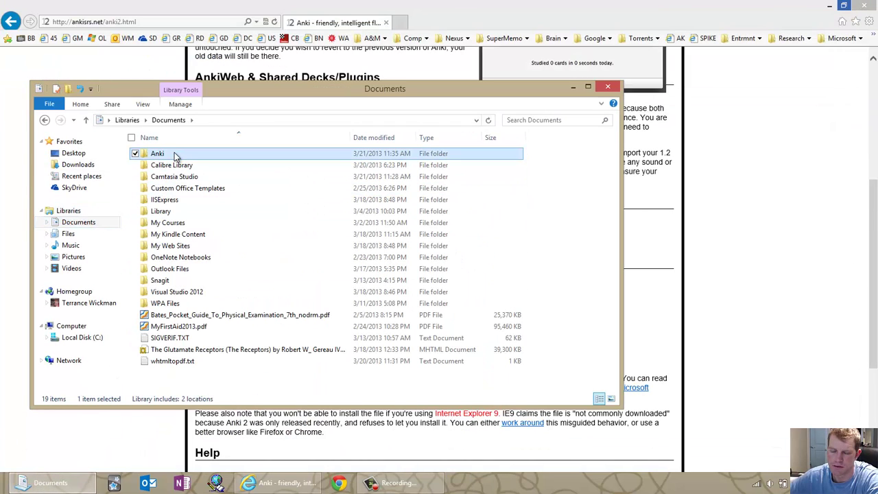
double_click(174, 154)
double_click(194, 158)
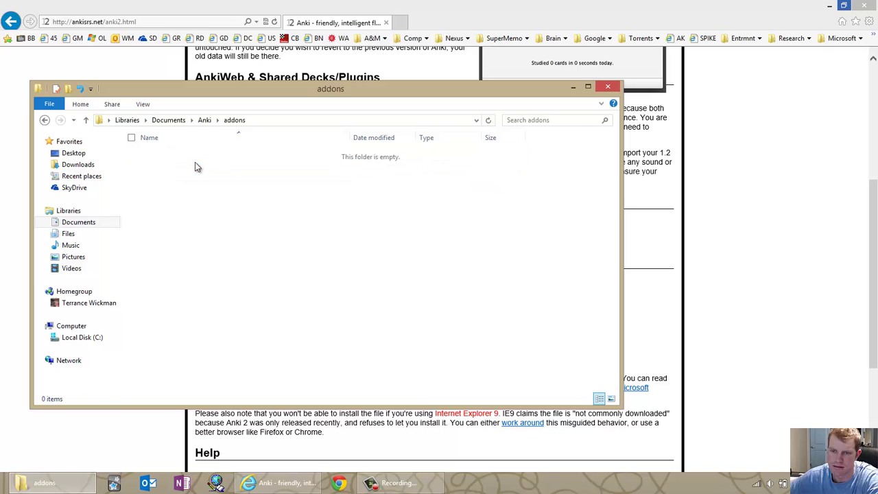
key("BackSpace")
double_click(183, 165)
key("BackSpace")
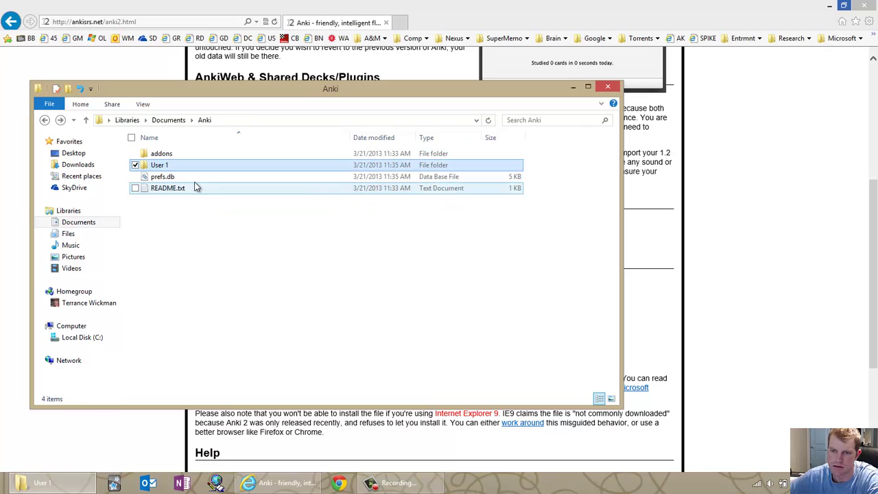
- Copy the Anki folder in the Documents library to the clipboard and delete the original
left_click(83, 223)
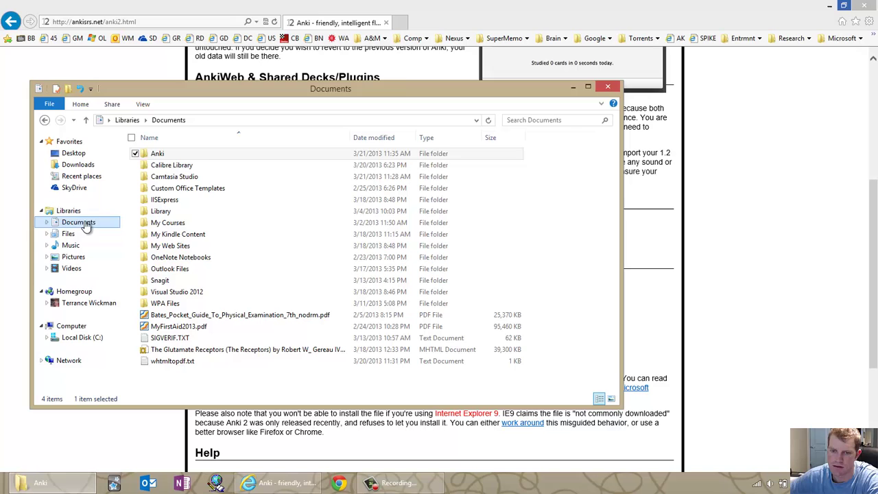
left_click(163, 154)
right_click(163, 153)
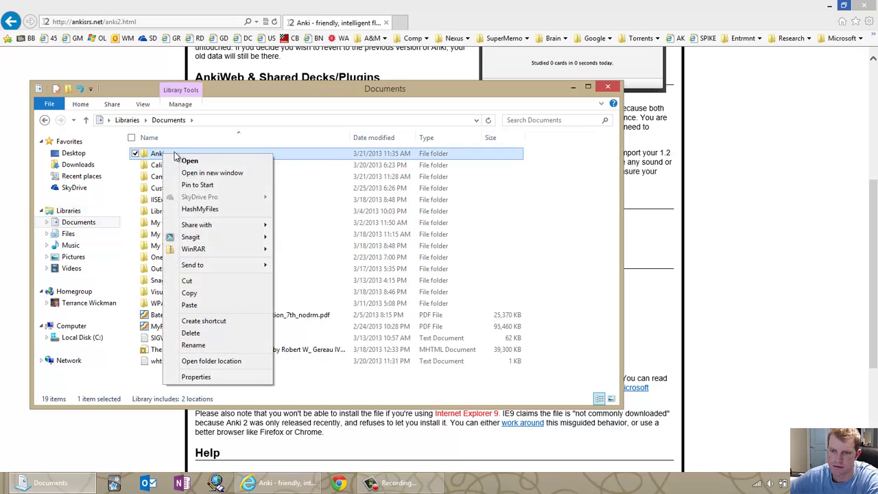
left_click(234, 293)
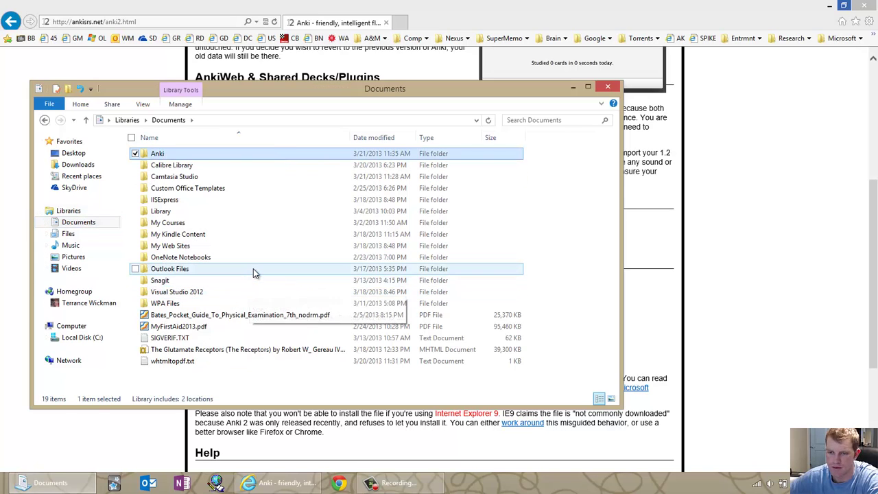
right_click(182, 154)
left_click(222, 331)
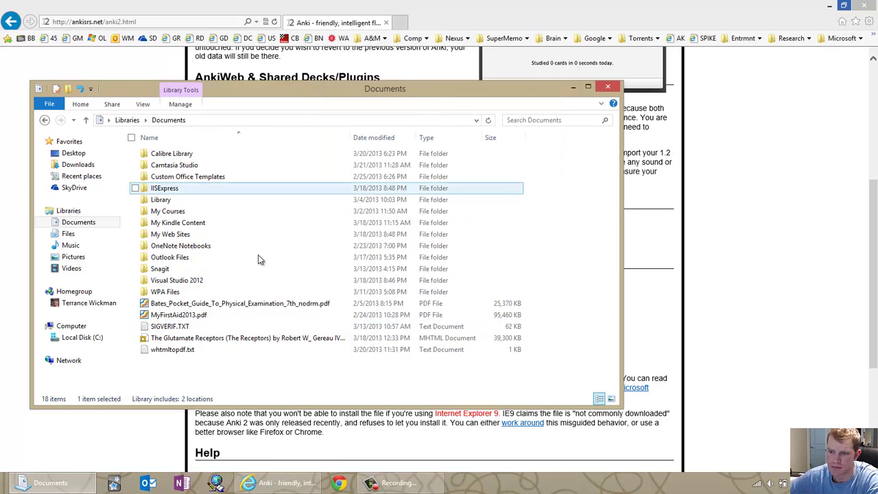
left_click(291, 484)
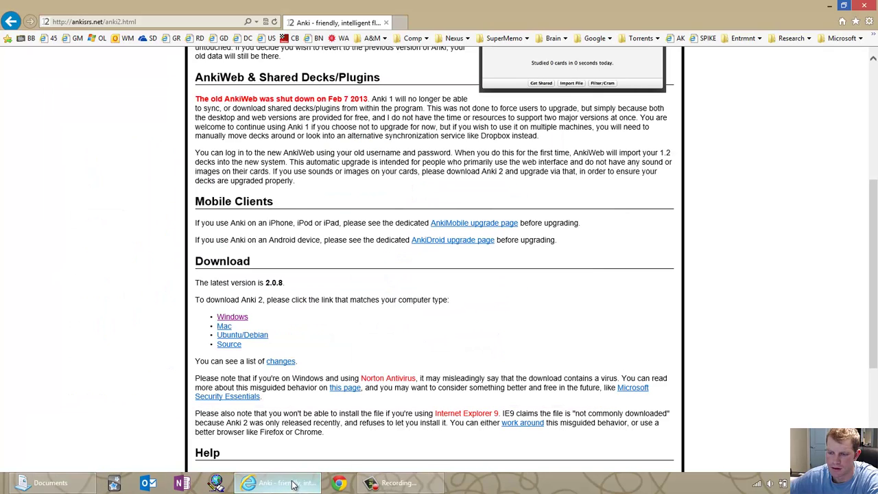
left_click(232, 317)
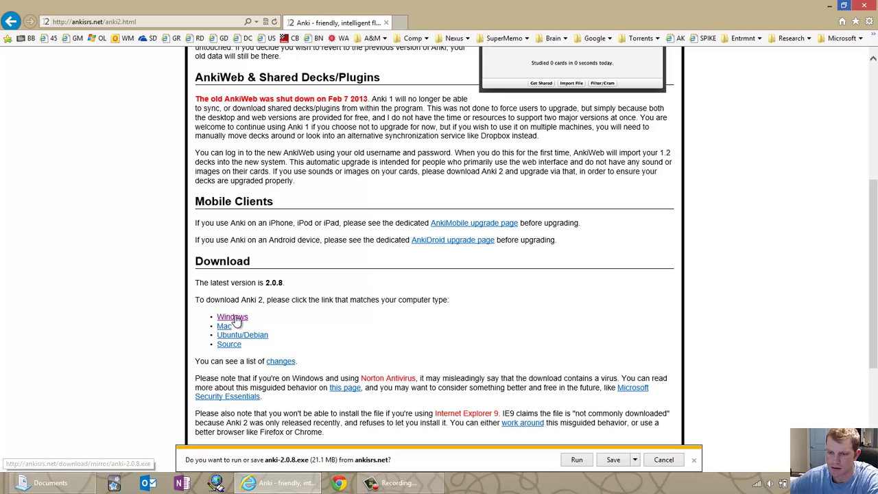
left_click(663, 460)
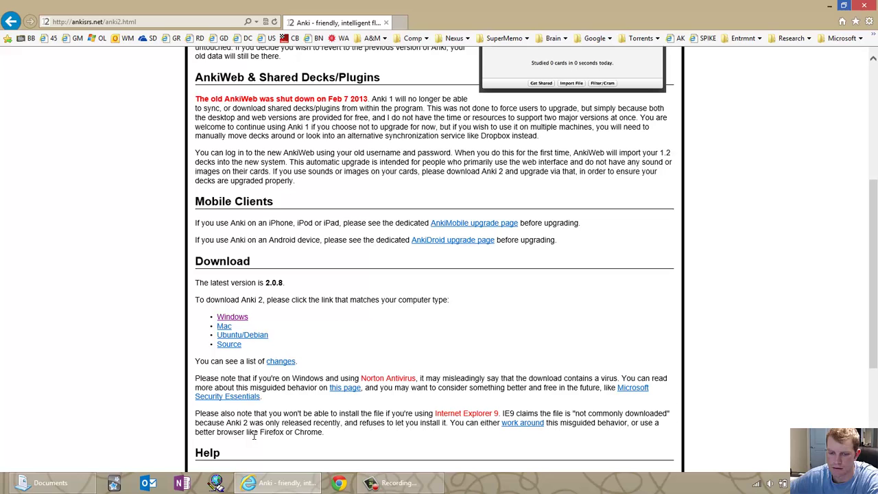
- Run anki-2.0.8.exe from the Downloads folder and complete the Anki installation
left_click(85, 478)
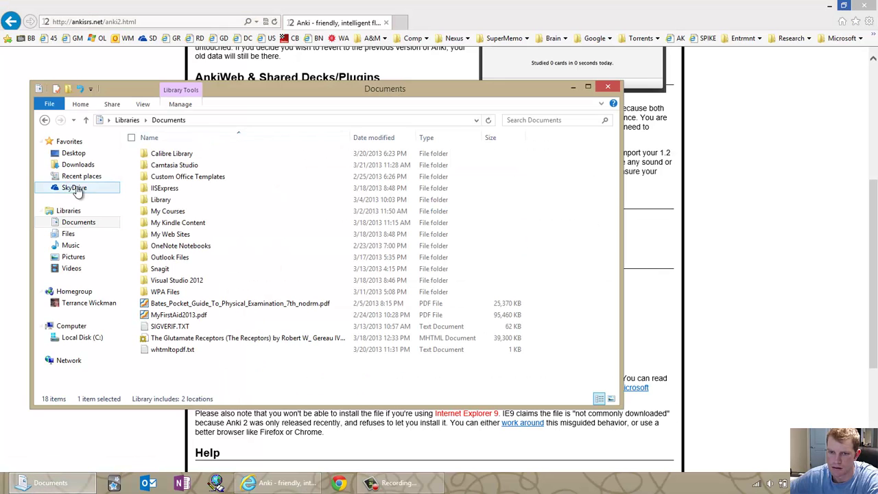
left_click(72, 166)
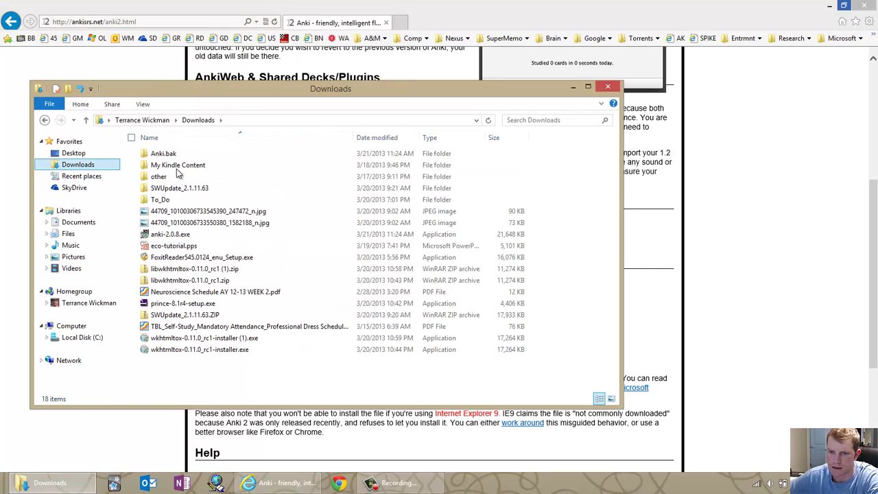
double_click(176, 237)
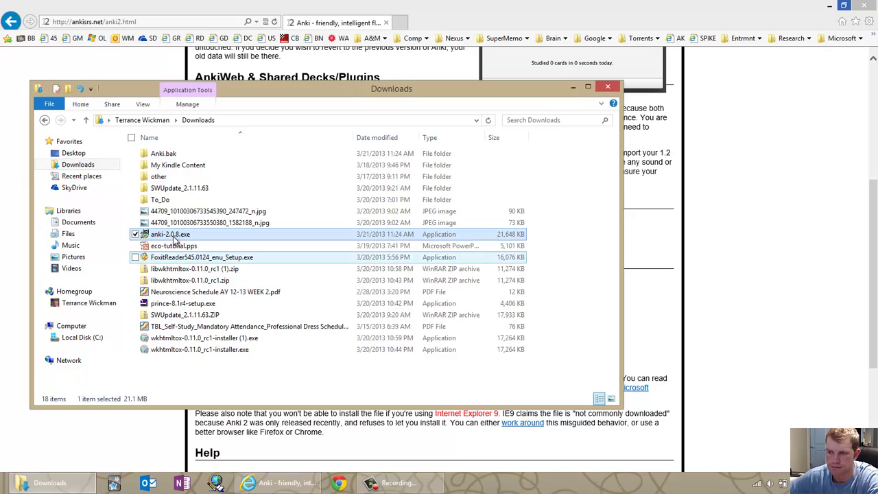
left_click(520, 306)
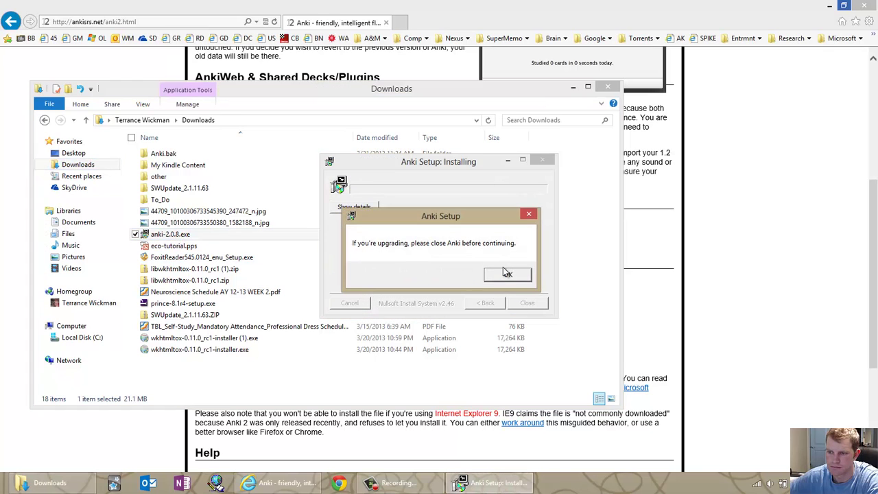
left_click(507, 274)
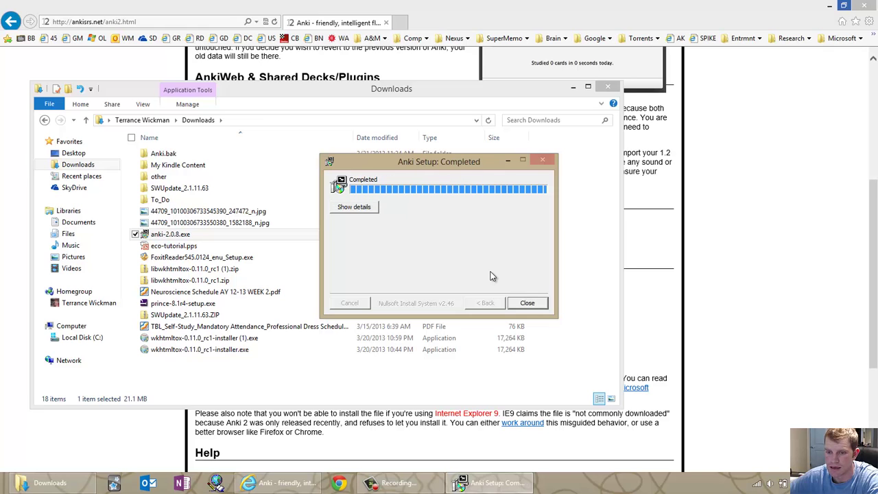
left_click(527, 303)
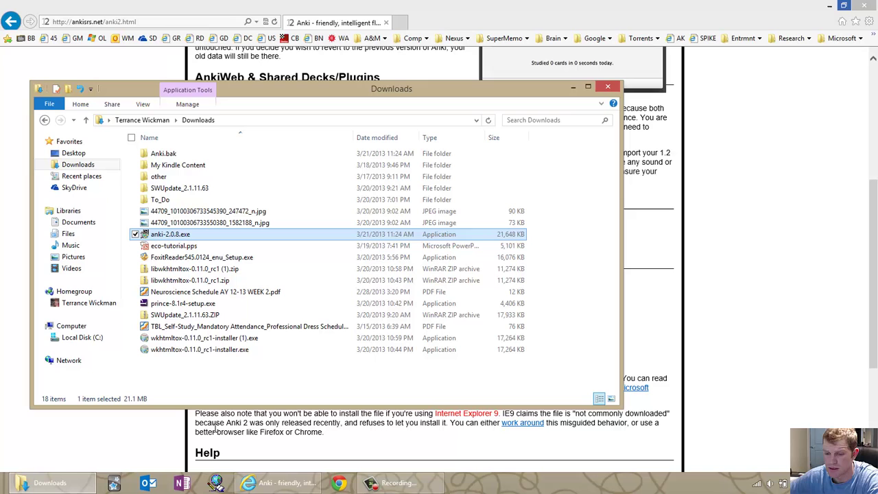
- Launch Anki with English as the interface language and open the User 1 profile through the profile switcher
left_click(114, 485)
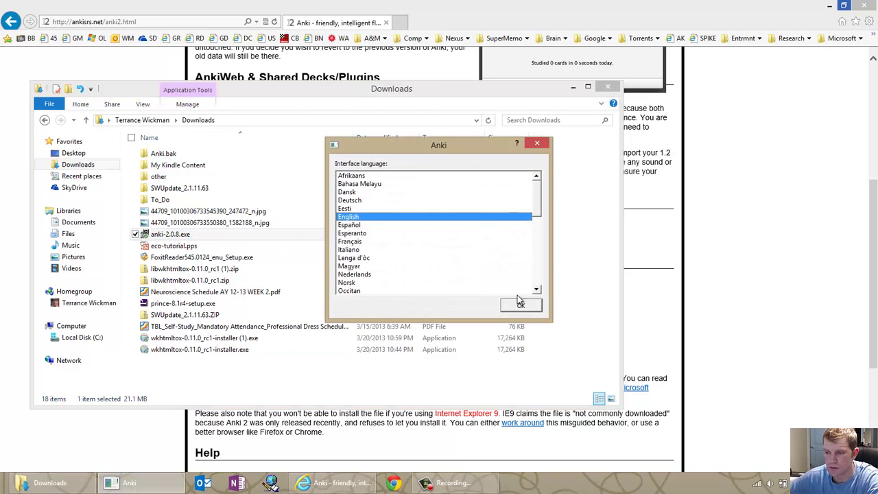
left_click(519, 301)
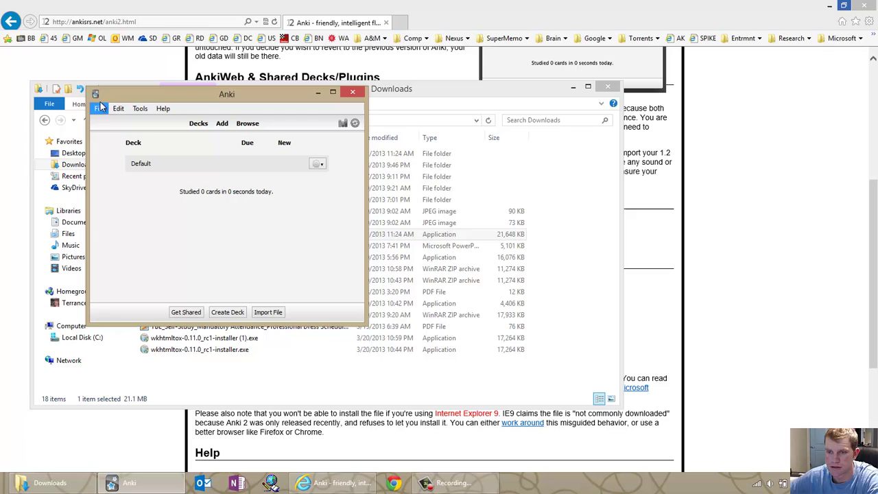
left_click_drag(150, 95, 260, 88)
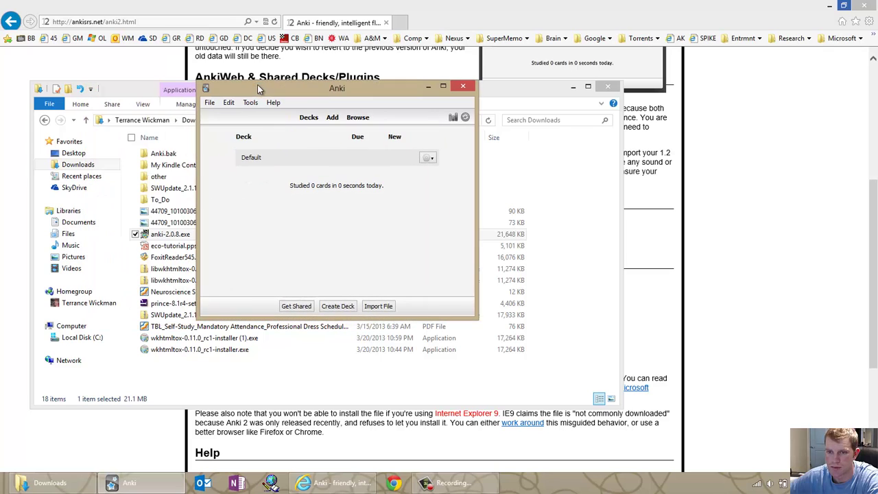
left_click(209, 102)
left_click(229, 115)
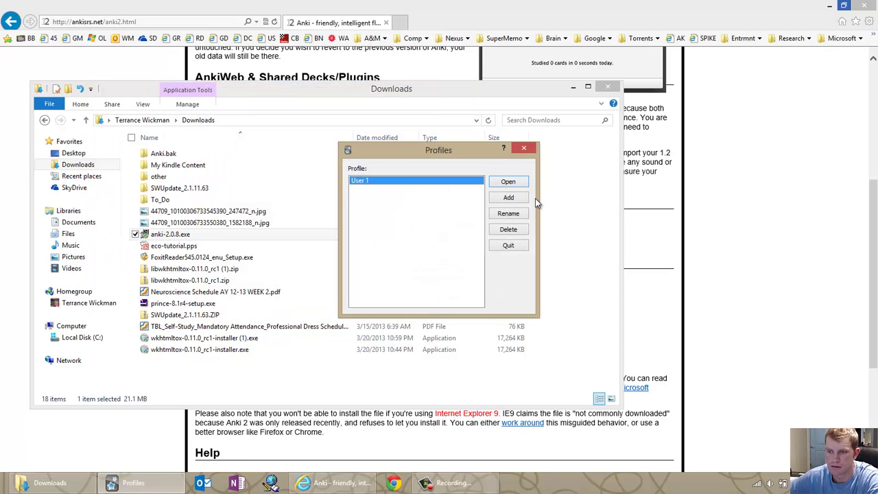
left_click(508, 182)
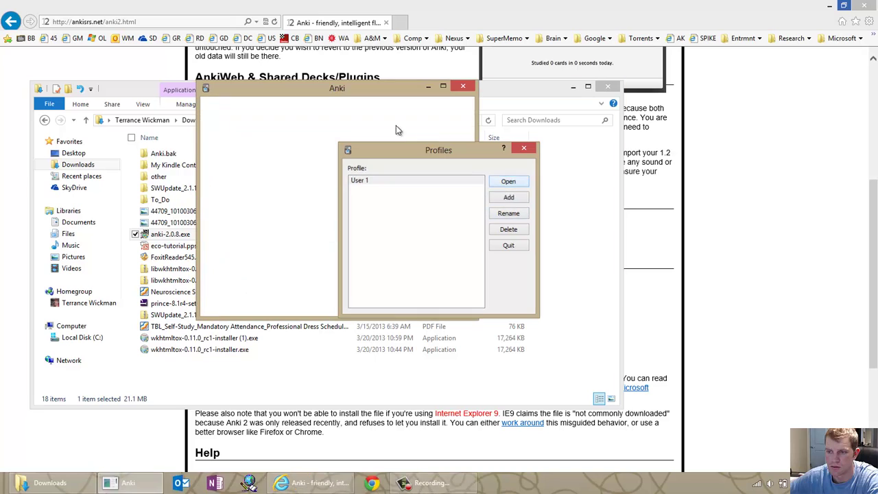
- Start installing an add-on in Anki and browse the shared add-ons list on AnkiWeb
left_click(250, 102)
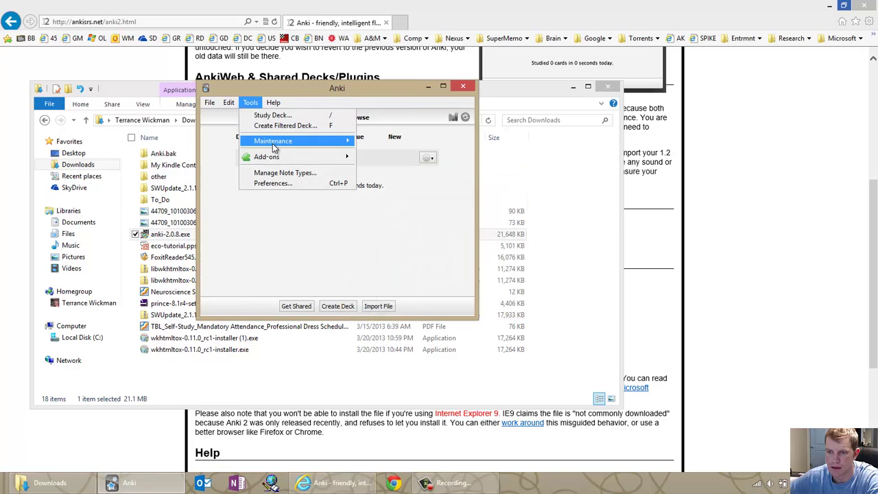
mouse_move(315, 161)
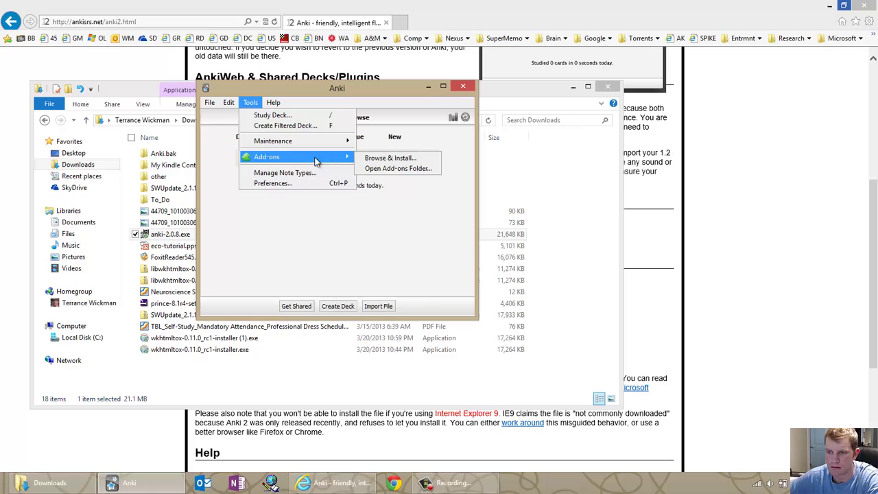
left_click(392, 159)
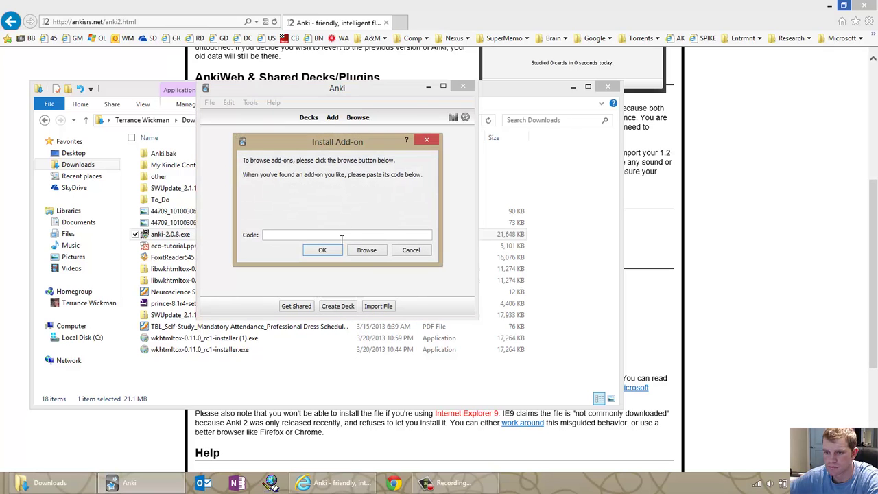
left_click(365, 251)
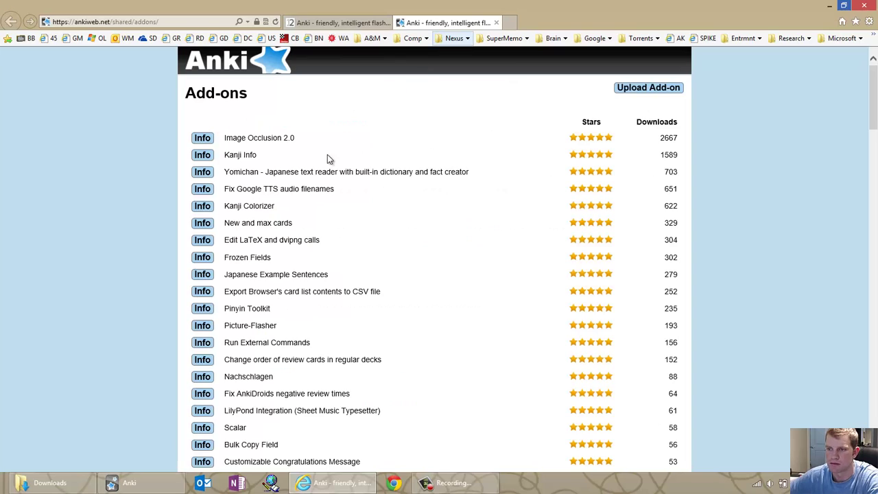
- View the Image Occlusion 2.0 add-on's details and copy its download code 282798835
left_click(202, 139)
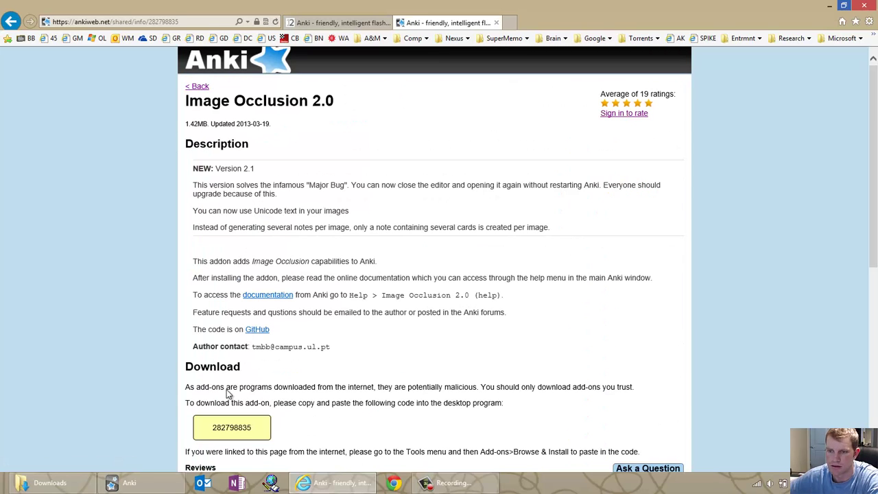
left_click_drag(214, 427, 244, 429)
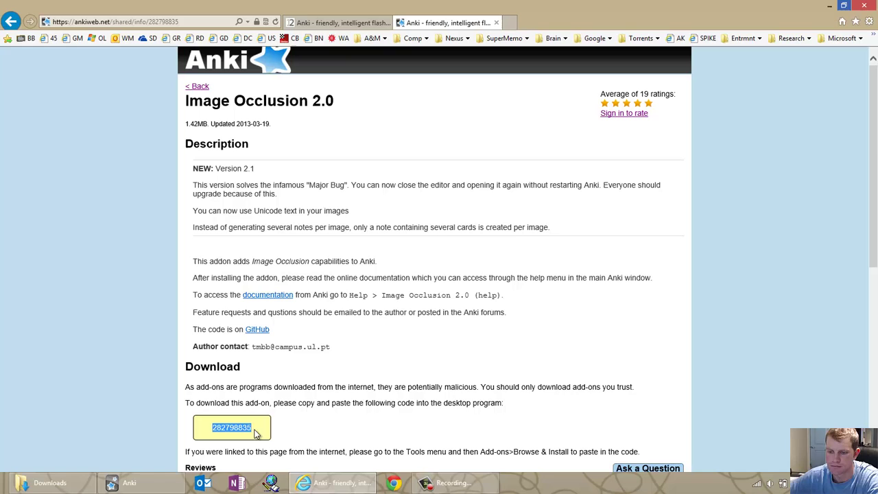
right_click(245, 432)
left_click(292, 302)
- Install the Image Occlusion 2.0 add-on in Anki using the copied code and restart Anki
left_click(124, 483)
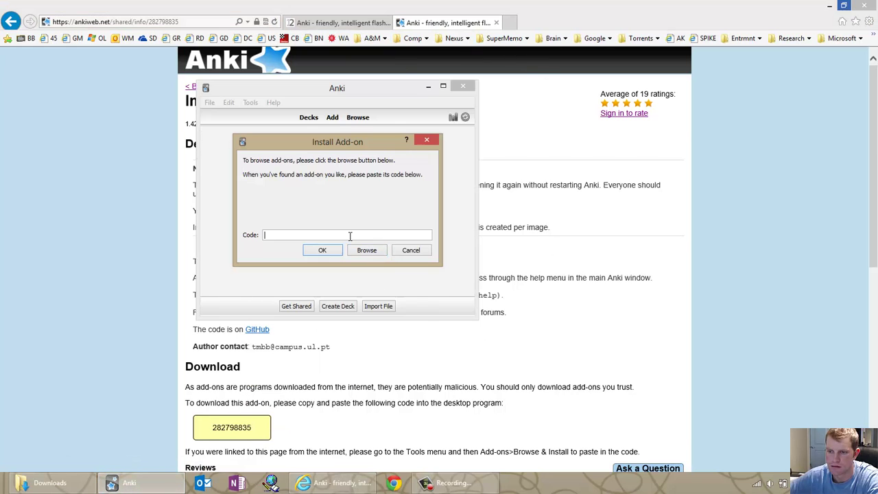
right_click(349, 236)
left_click(362, 294)
left_click(323, 251)
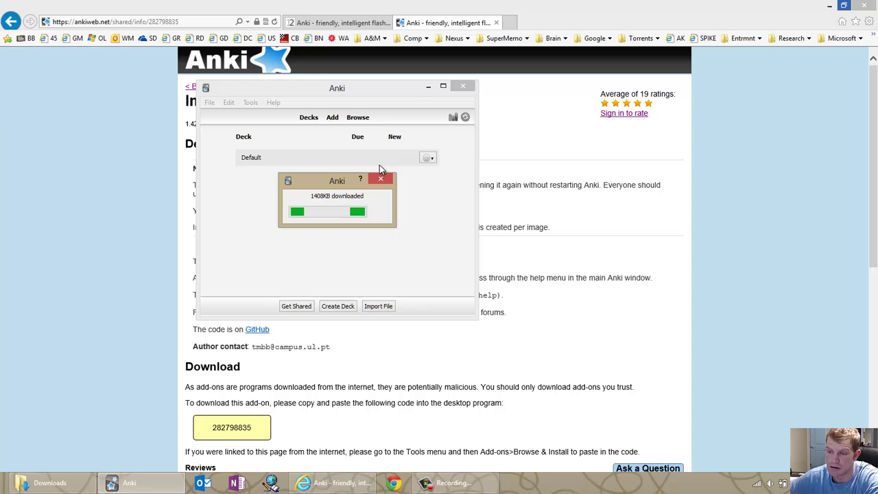
left_click(338, 218)
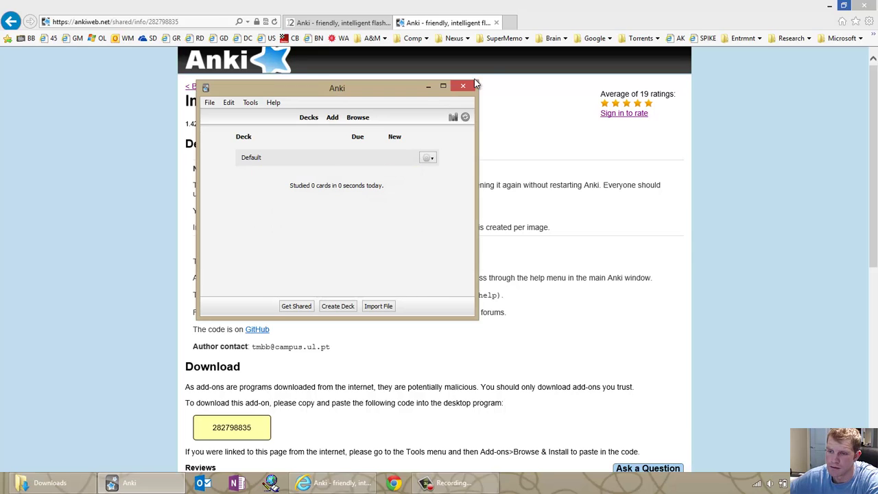
left_click(461, 87)
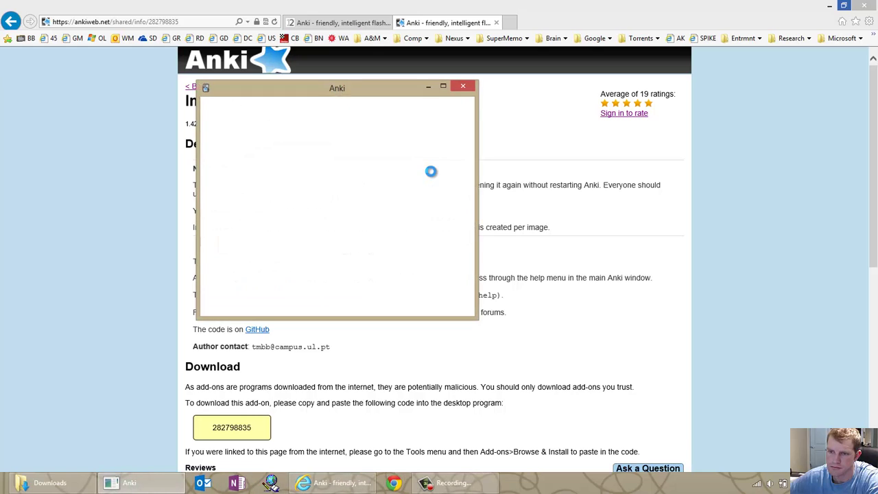
- Import the backup file collection.apkg from the Desktop folder into Anki
left_click(209, 102)
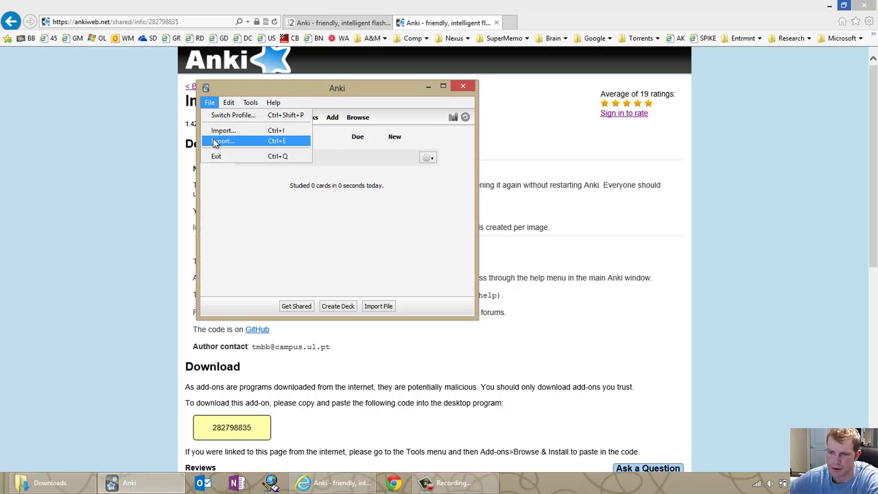
left_click(221, 131)
left_click(194, 138)
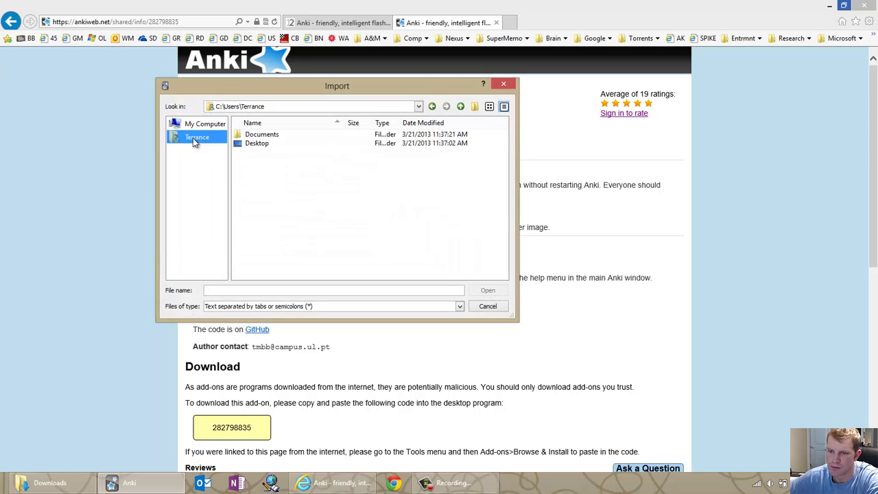
double_click(257, 144)
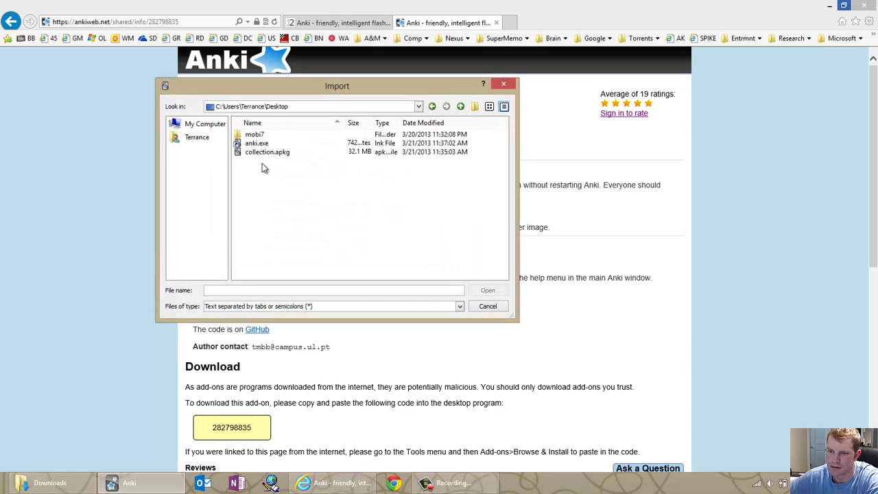
left_click(264, 152)
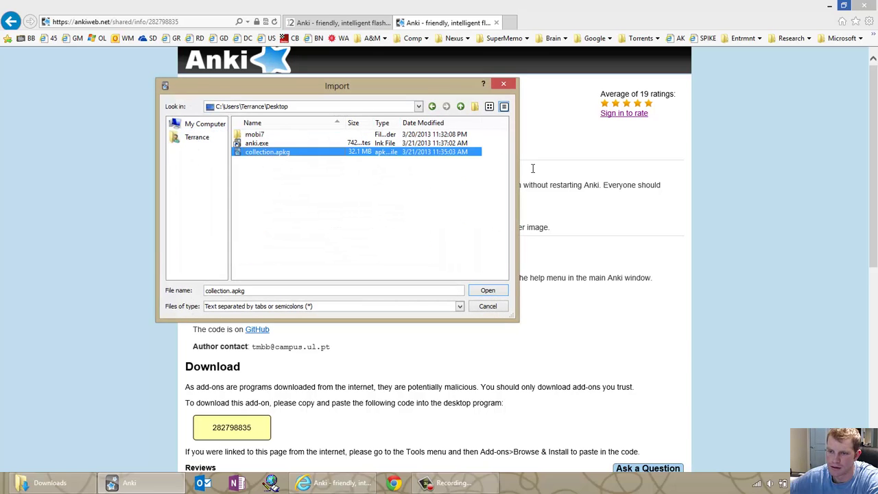
left_click(487, 291)
left_click(314, 215)
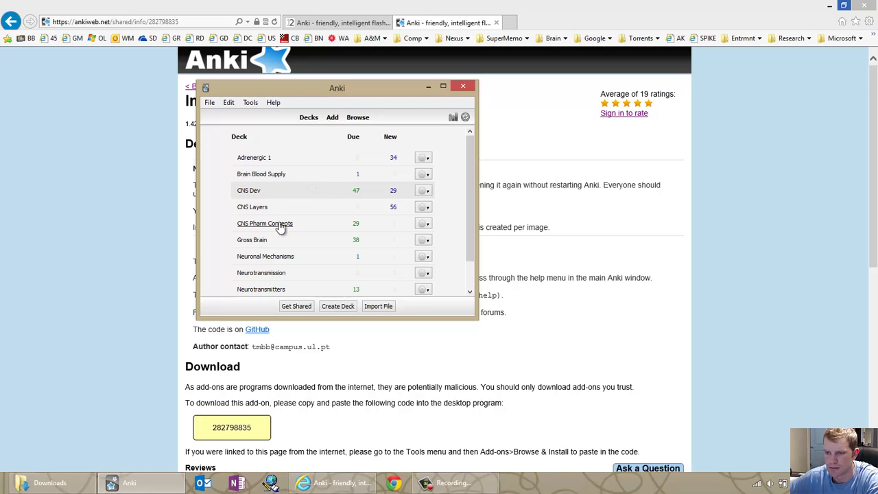
- Check a study card in the CNS Pharm Concepts and CNS Dev decks, returning to the deck list after each
left_click(279, 226)
left_click(382, 174)
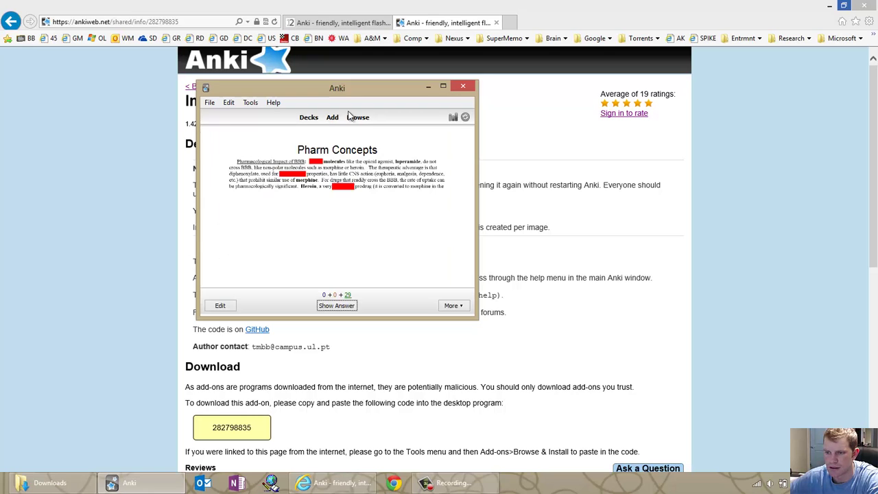
left_click(307, 118)
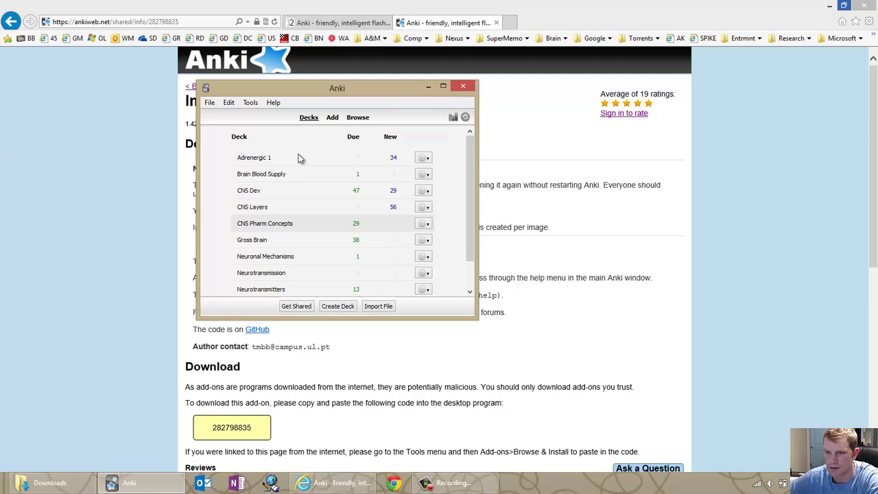
left_click(247, 192)
left_click(386, 178)
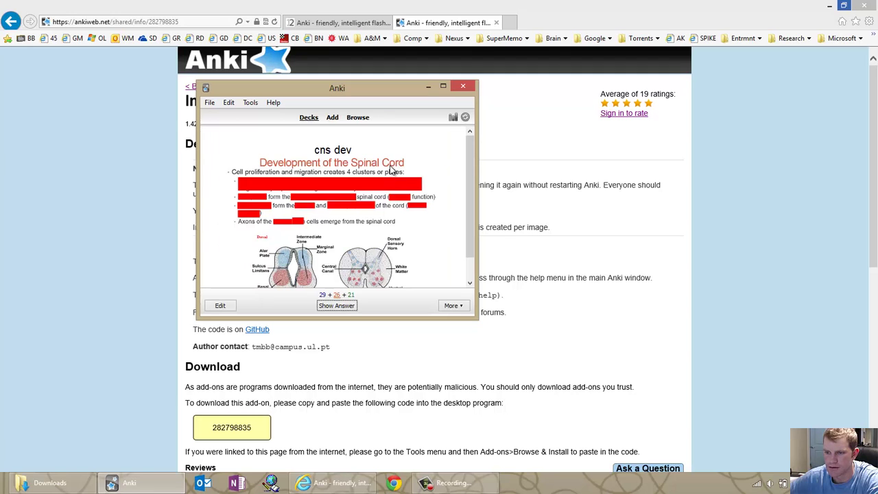
left_click(306, 120)
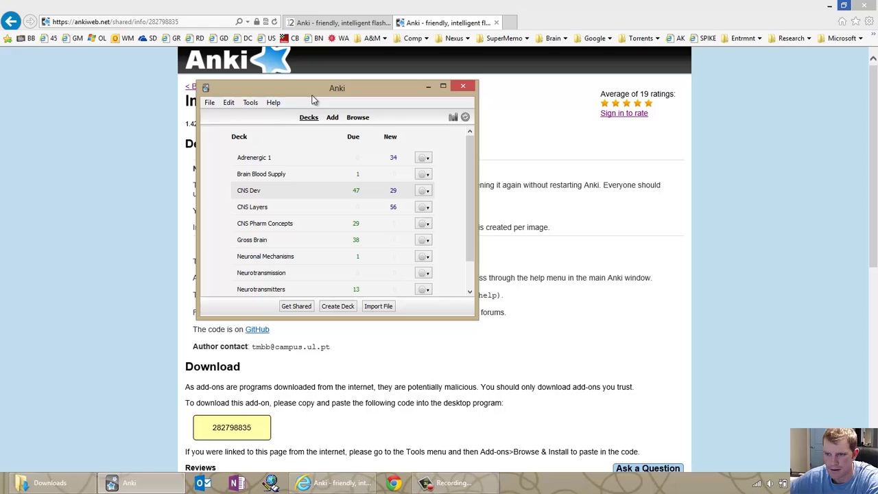
- Look over Anki's maintenance options and the list of note types
left_click(251, 102)
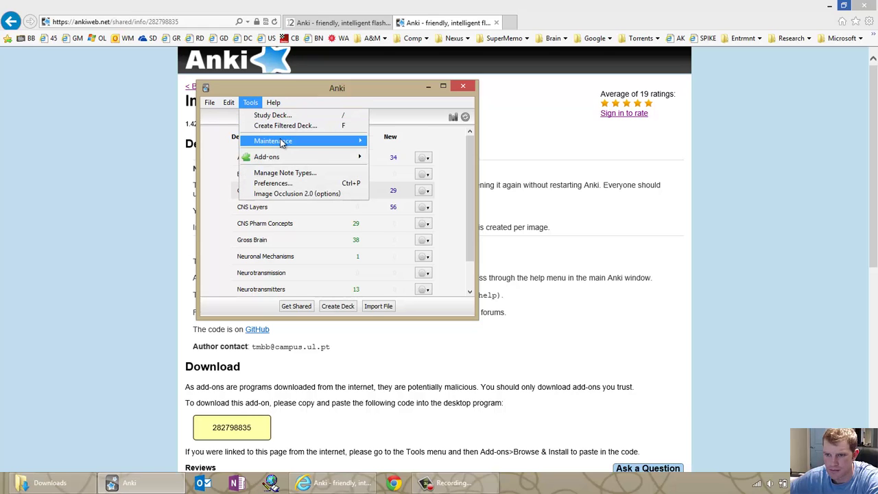
mouse_move(314, 144)
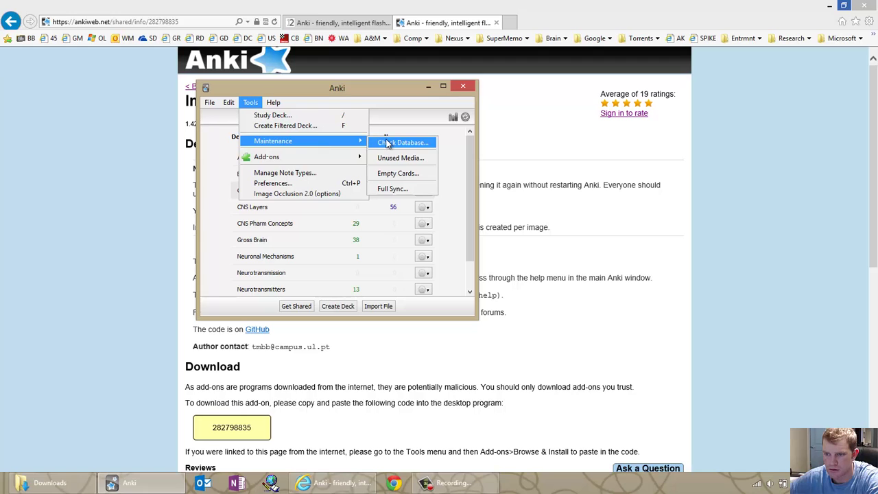
left_click(278, 172)
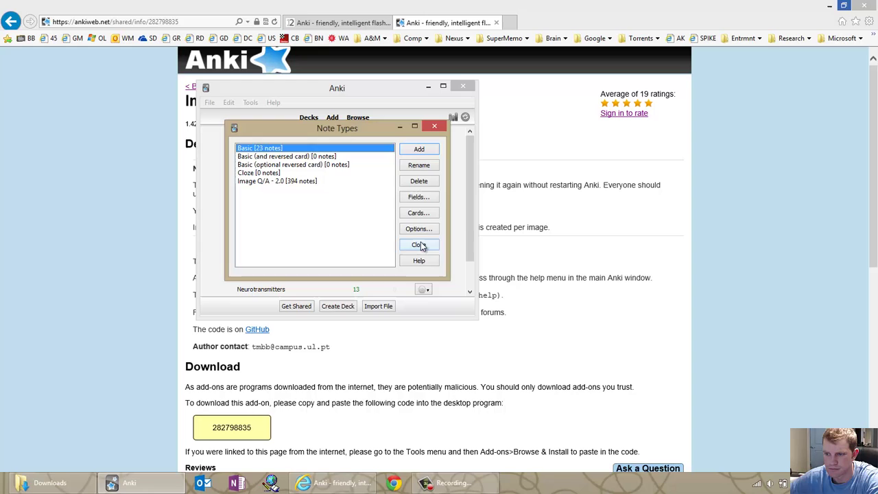
left_click(417, 244)
- Review the synchronization options in Anki's network preferences, leaving them as they are, and close the preferences
left_click(251, 102)
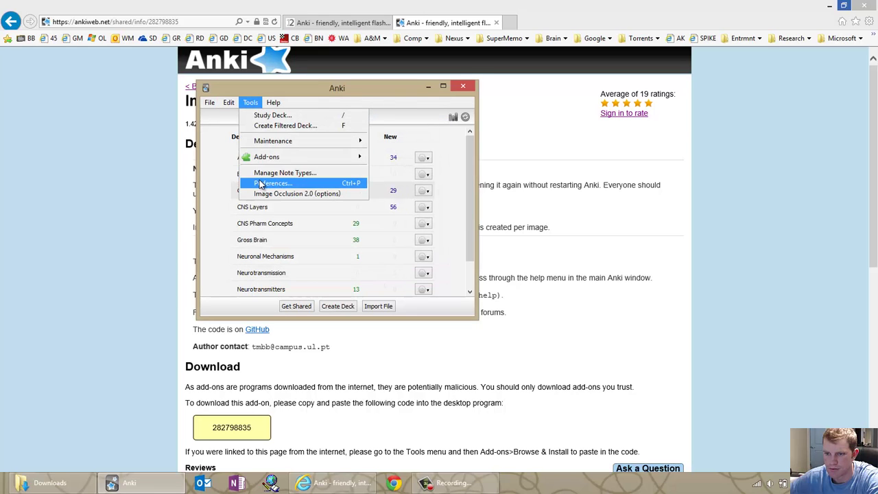
left_click(285, 182)
left_click(276, 97)
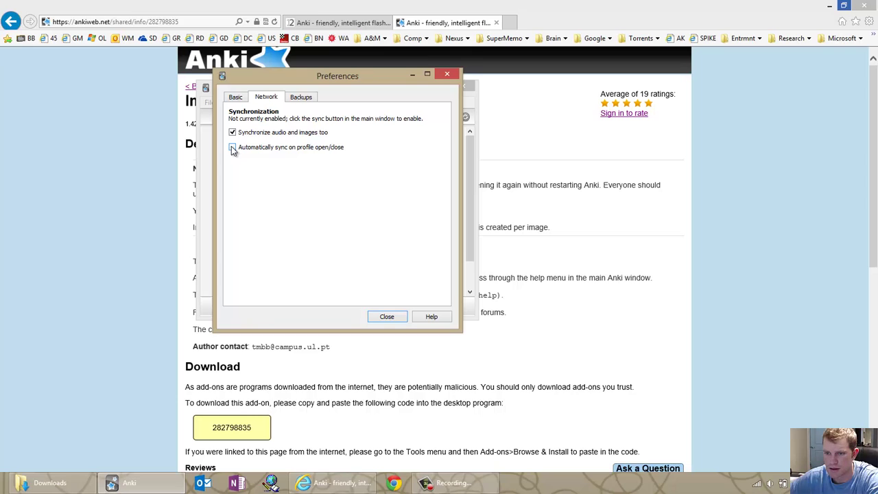
left_click(387, 317)
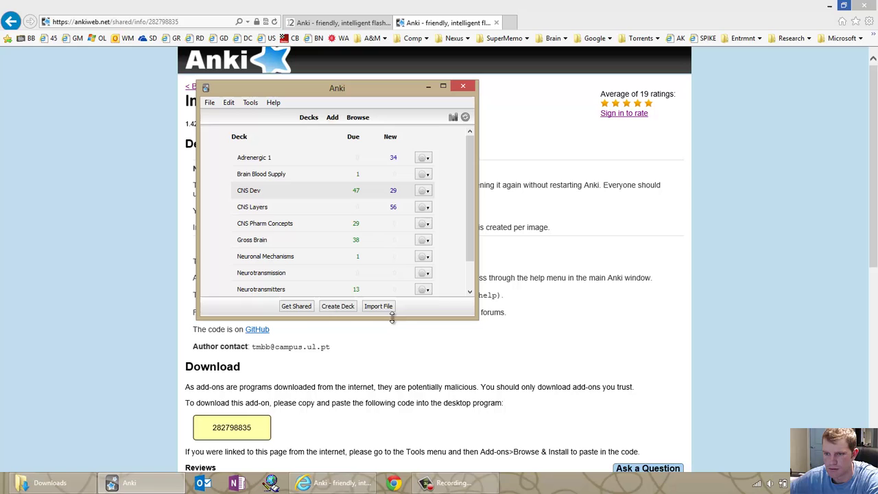
- Open the card browser, list the CNS Dev deck and select its first Image Q/A card
left_click(355, 118)
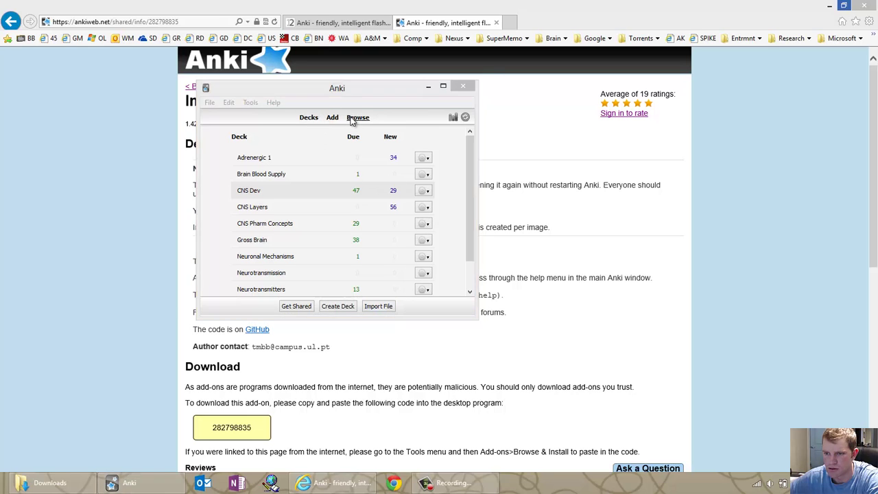
double_click(329, 81)
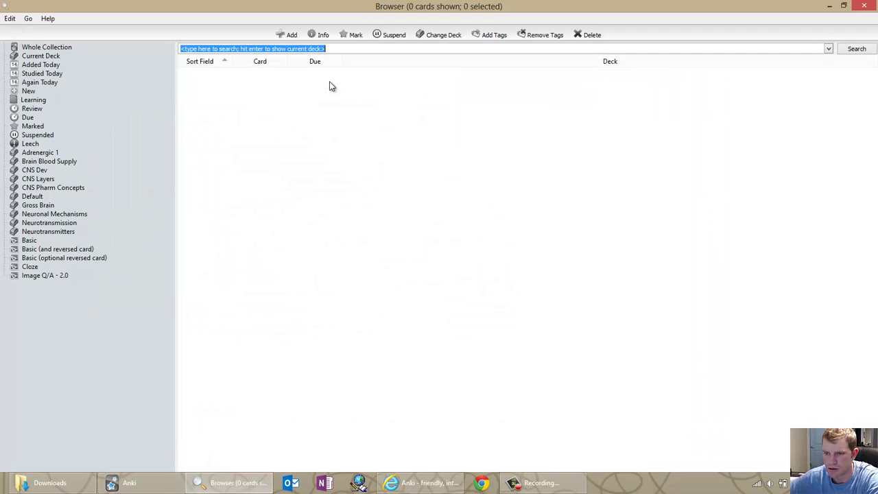
left_click(12, 169)
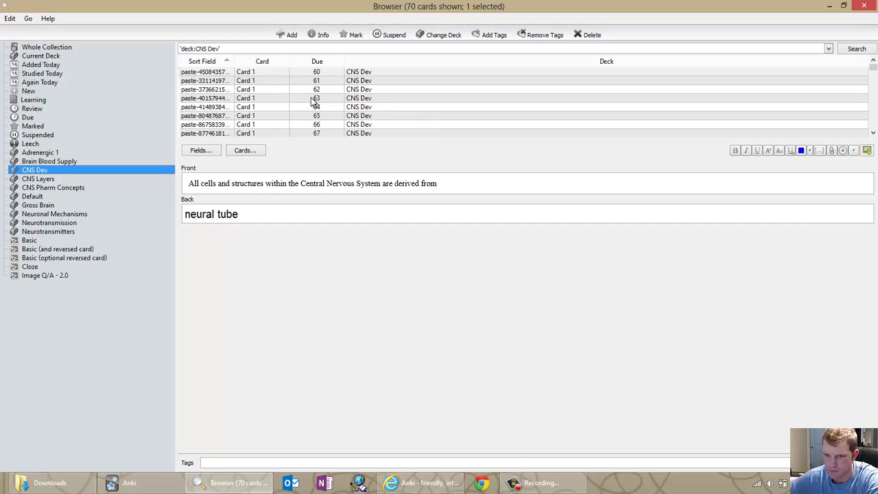
scroll(315, 106, "down", 4)
left_click(292, 133)
scroll(293, 124, "down", 1)
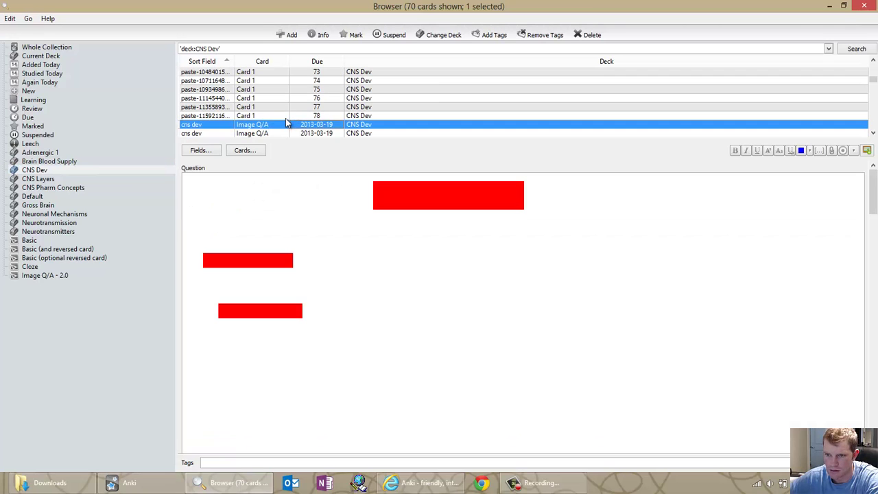
- Examine the Question, Answer, SVG and Original Image fields of the selected Image Q/A card, and close the card browser
scroll(418, 216, "down", 10)
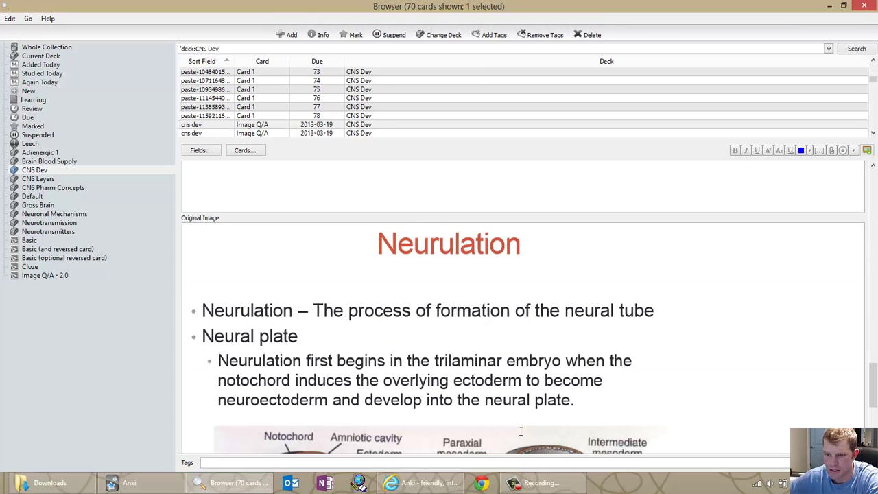
scroll(521, 431, "down", 3)
scroll(442, 371, "up", 3)
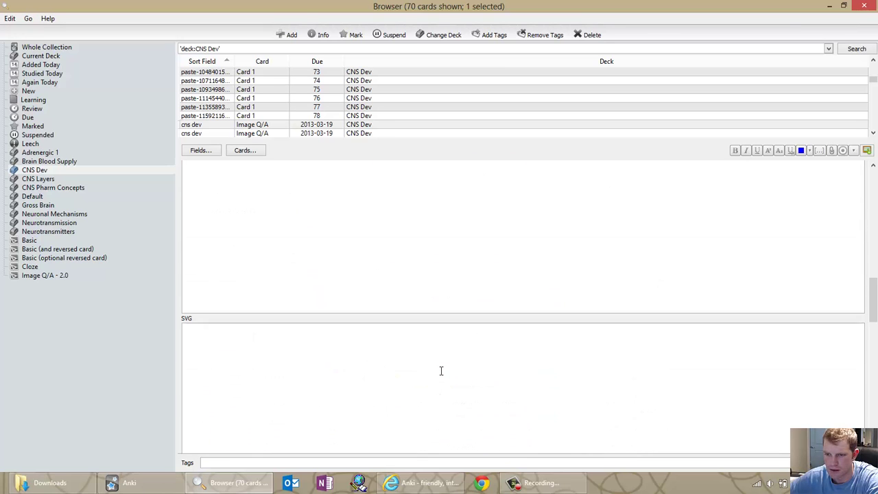
scroll(484, 382, "down", 3)
scroll(418, 344, "up", 4)
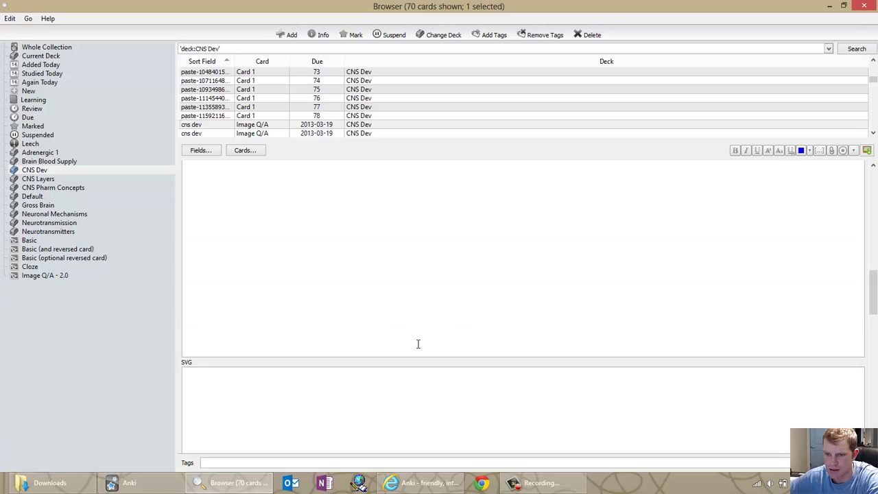
scroll(424, 354, "down", 3)
scroll(424, 354, "up", 6)
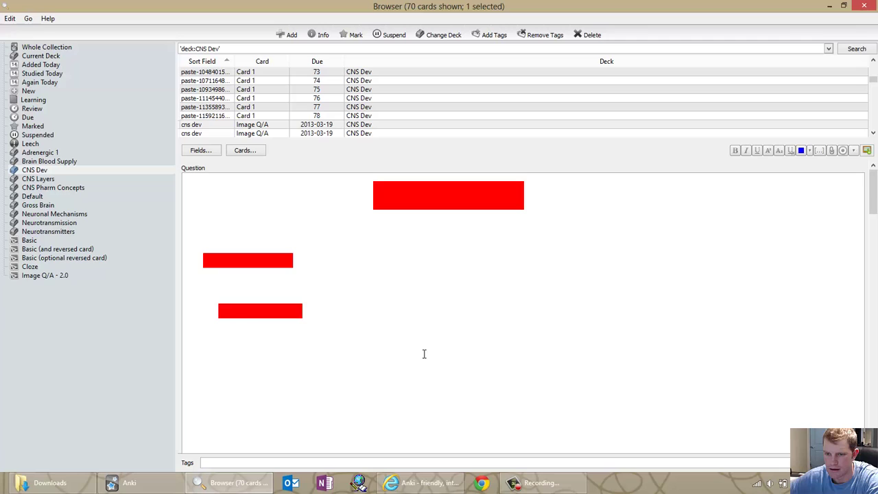
scroll(457, 210, "down", 2)
scroll(505, 237, "up", 2)
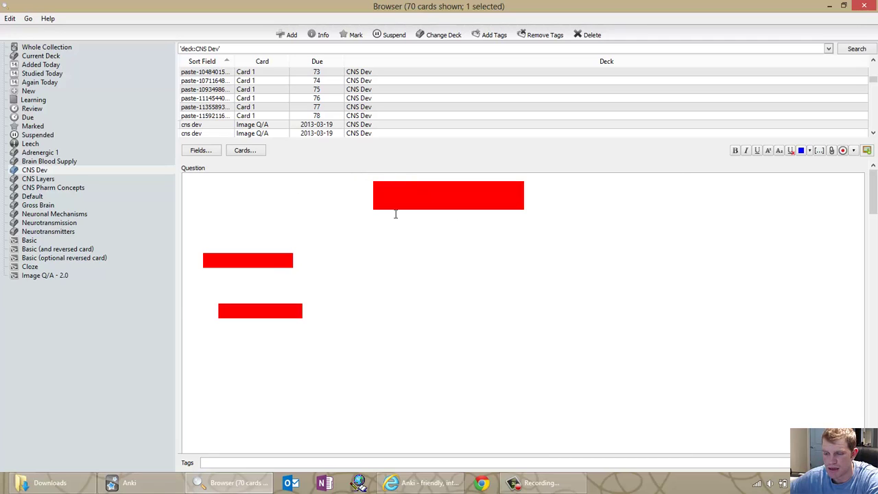
scroll(497, 353, "down", 8)
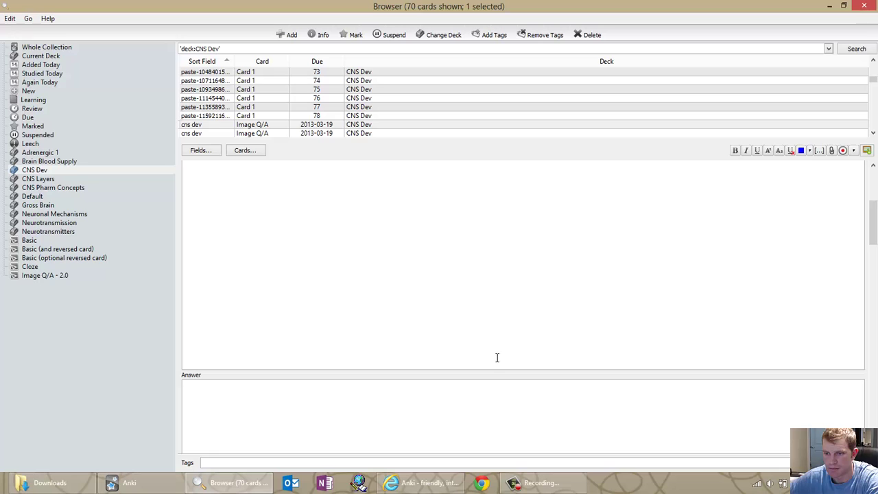
scroll(497, 357, "down", 3)
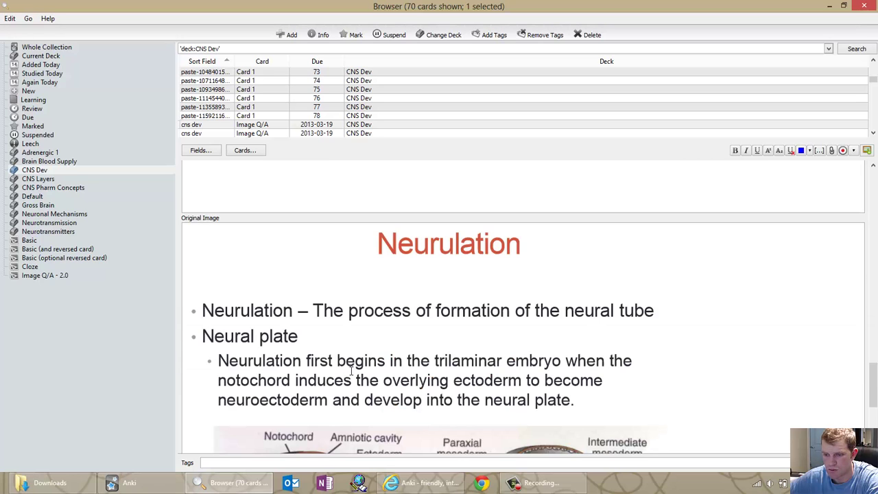
scroll(438, 343, "up", 11)
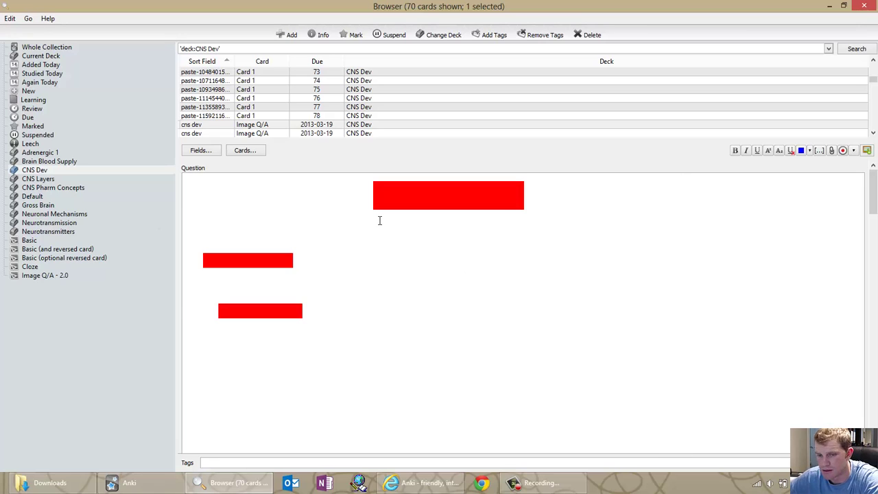
scroll(350, 279, "down", 3)
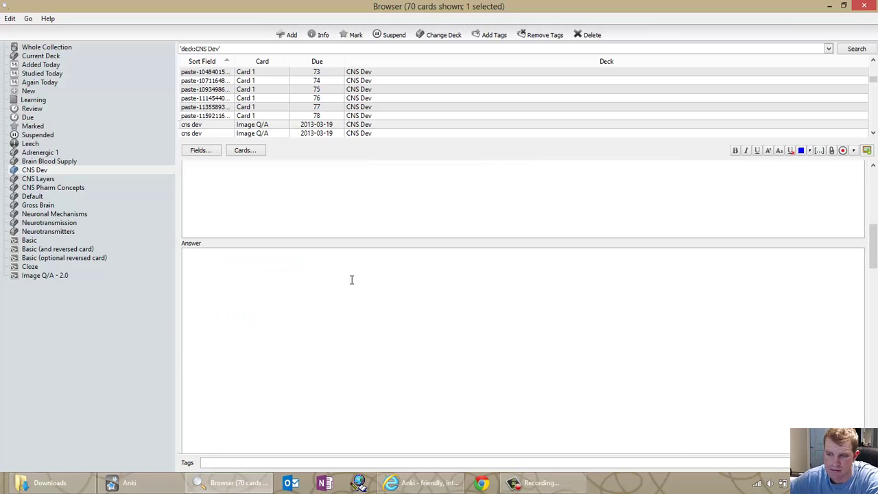
scroll(351, 279, "down", 10)
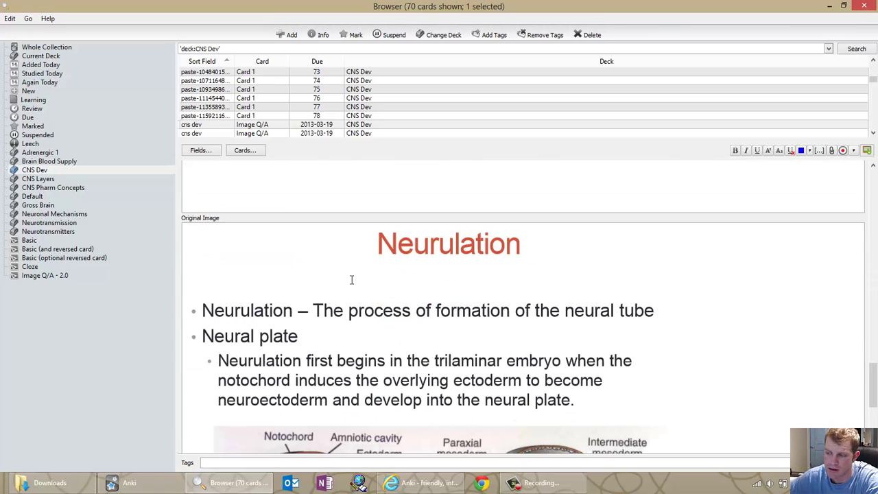
scroll(351, 279, "down", 3)
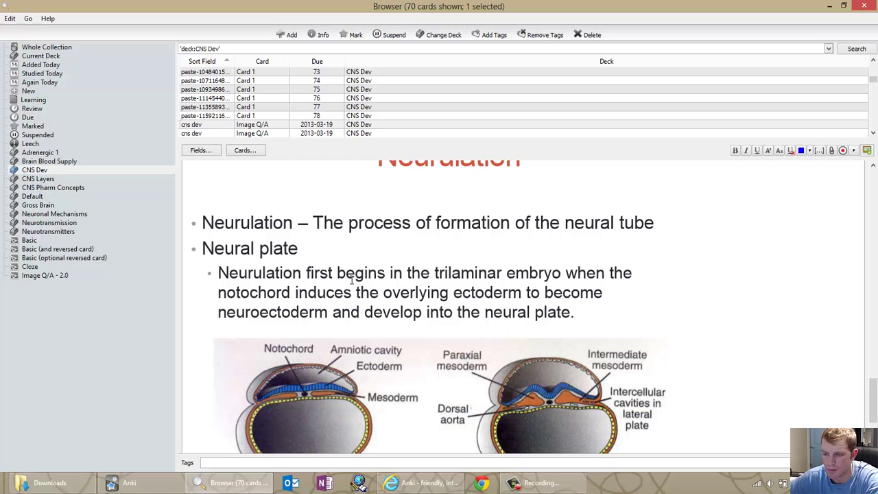
scroll(352, 280, "down", 2)
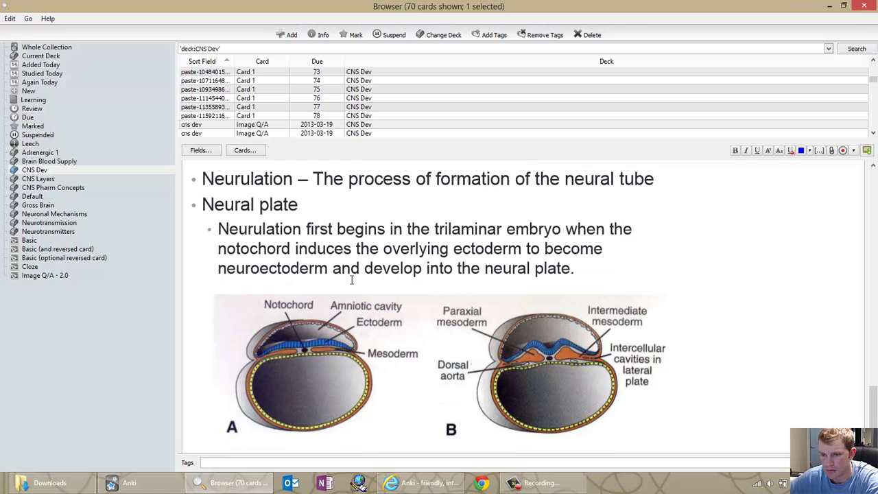
scroll(351, 280, "up", 3)
scroll(351, 279, "down", 3)
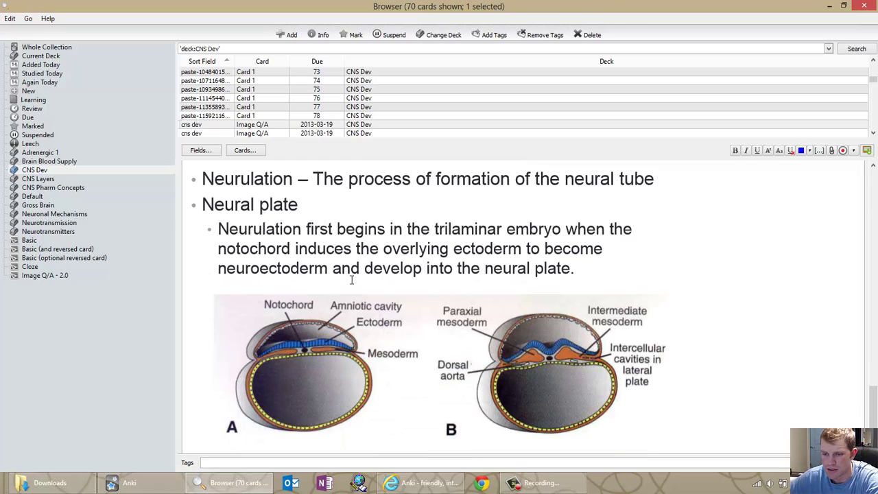
scroll(351, 279, "down", 5)
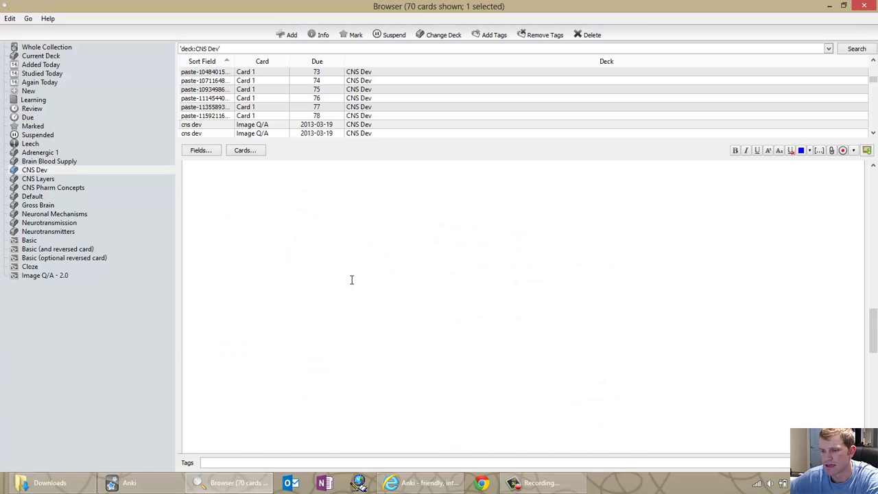
scroll(351, 279, "up", 5)
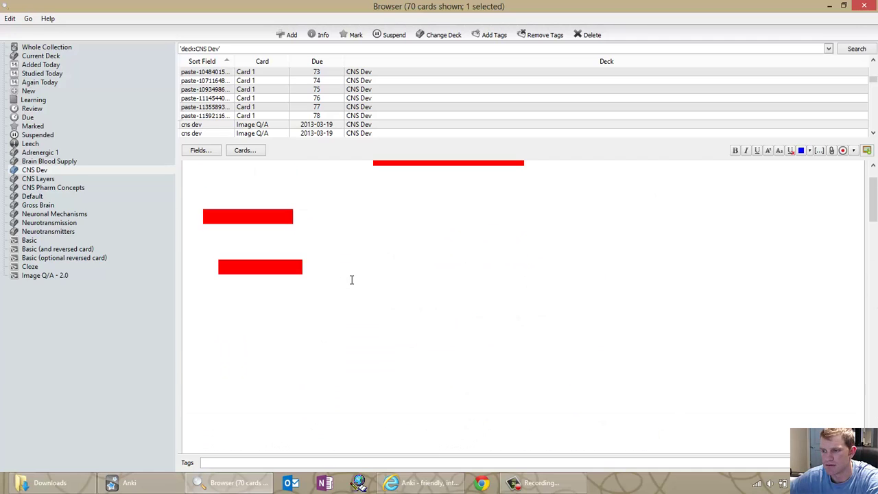
scroll(351, 279, "up", 2)
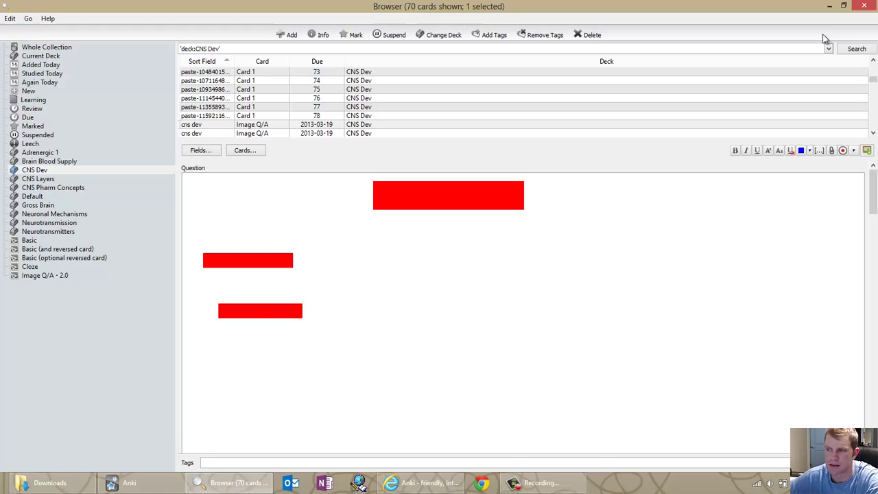
left_click(863, 7)
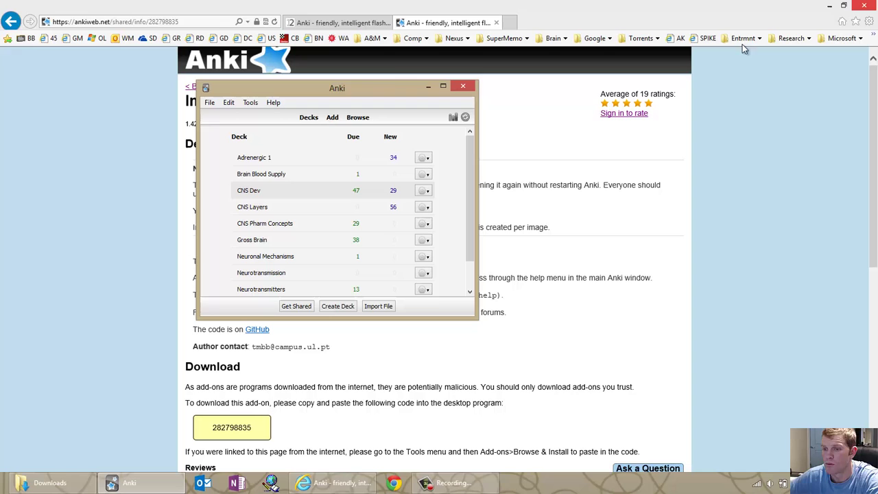
left_click(250, 102)
mouse_move(327, 147)
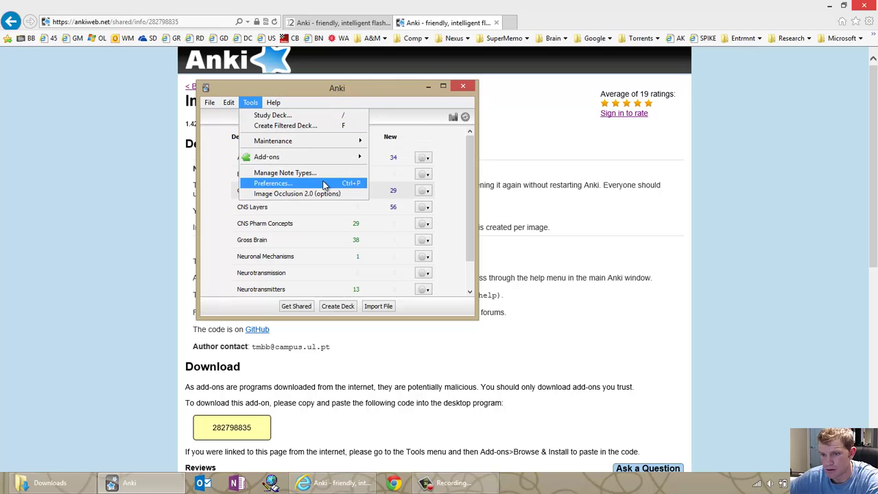
left_click(439, 347)
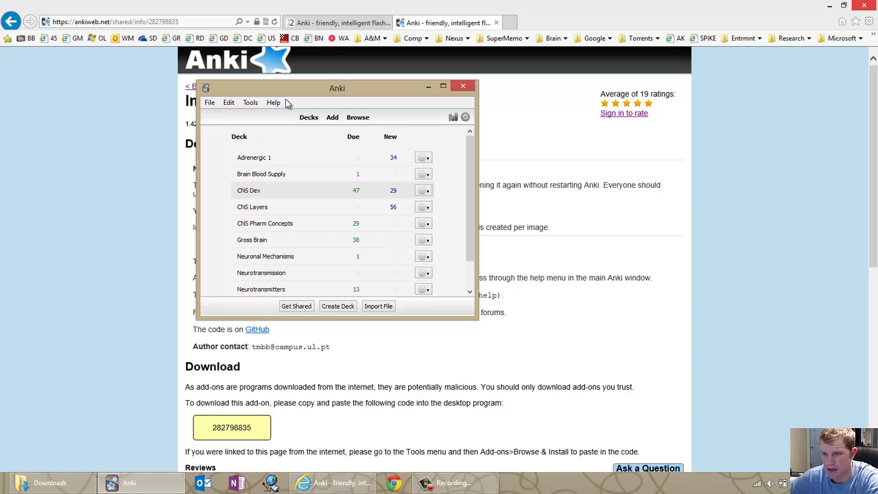
left_click(250, 102)
- Switch to Internet Explorer and close it with all its tabs
left_click(382, 85)
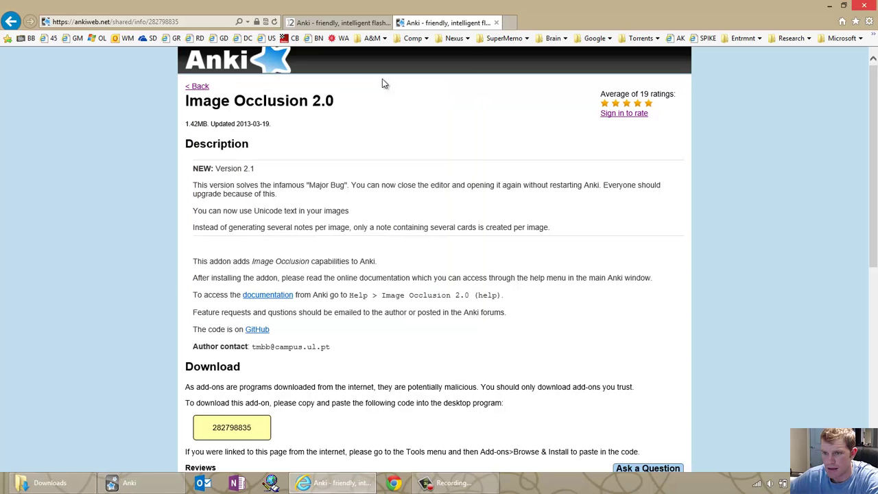
left_click(866, 5)
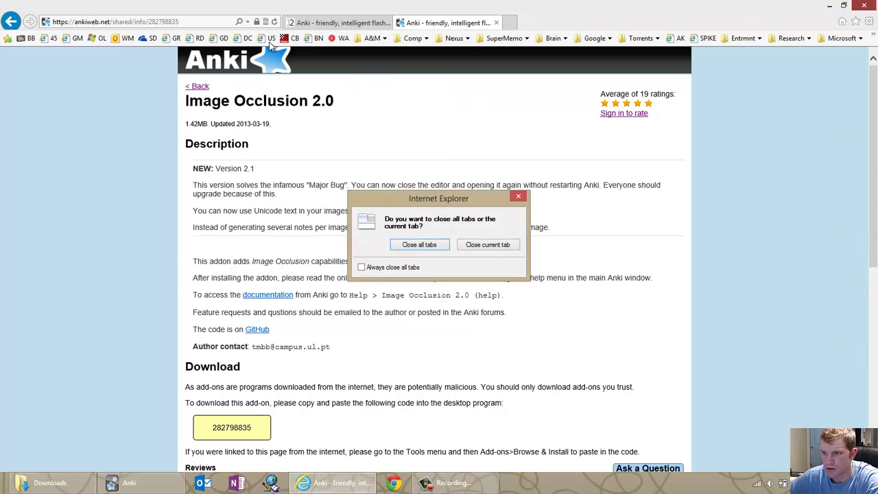
left_click(421, 243)
- Bring the Downloads folder window forward, move it to another spot on the desktop and return to Anki
left_click(209, 102)
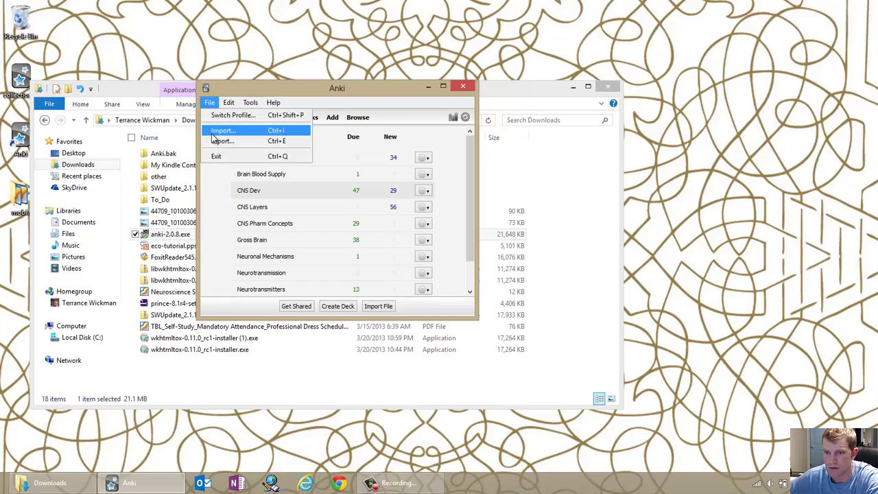
left_click(511, 91)
left_click_drag(493, 89, 627, 73)
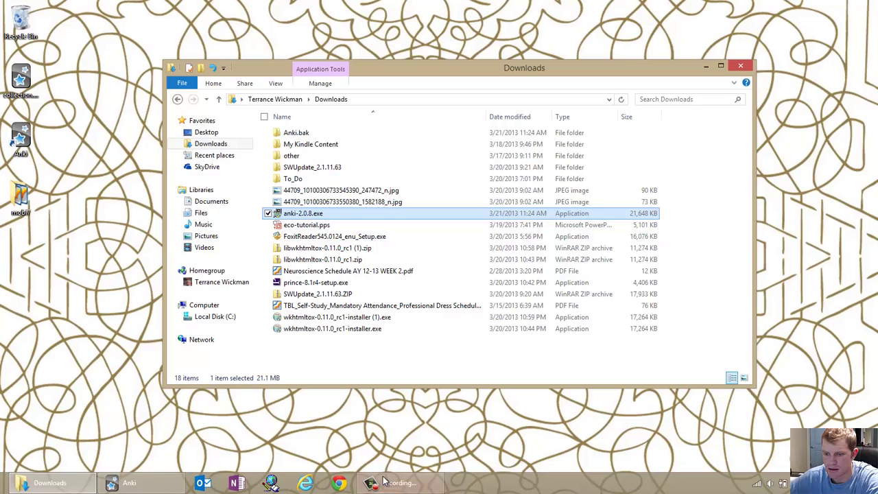
left_click(129, 483)
- Run the Check Database maintenance command on the Anki collection
left_click(251, 102)
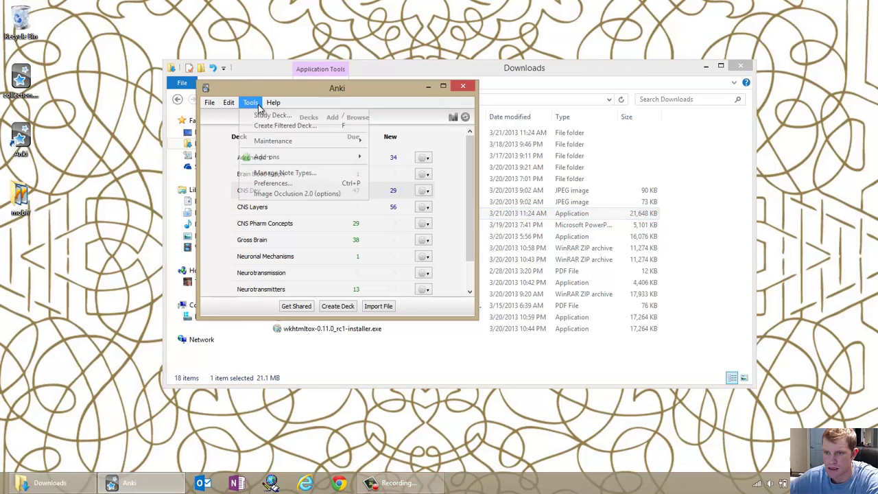
mouse_move(299, 144)
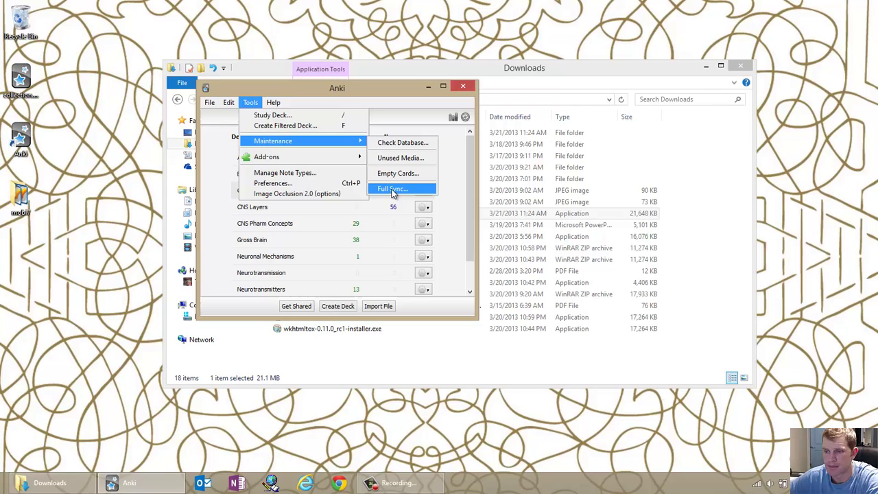
left_click(402, 142)
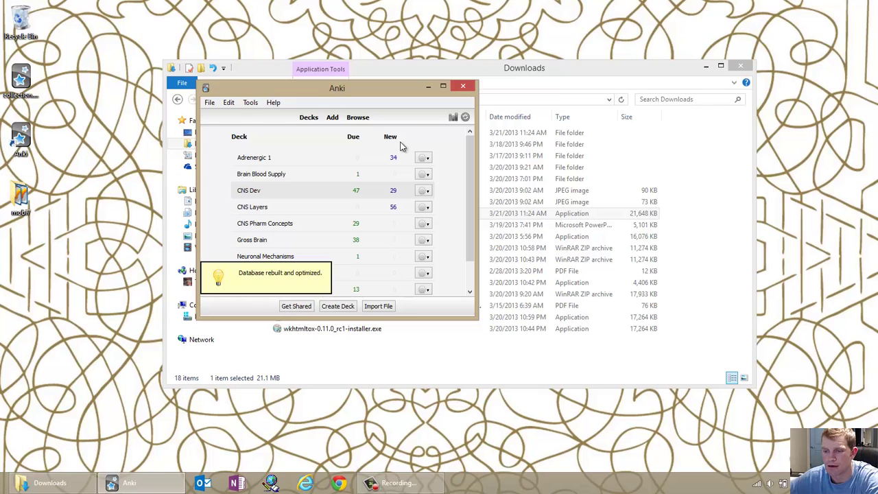
left_click(227, 103)
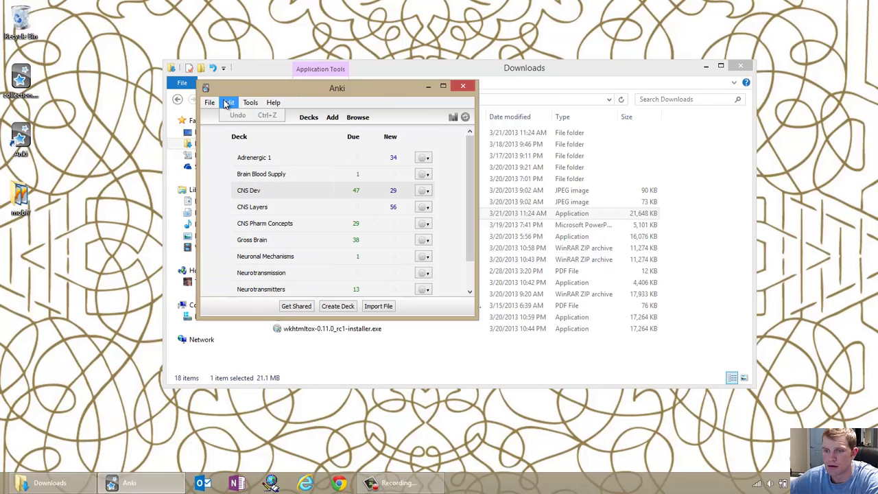
left_click(210, 103)
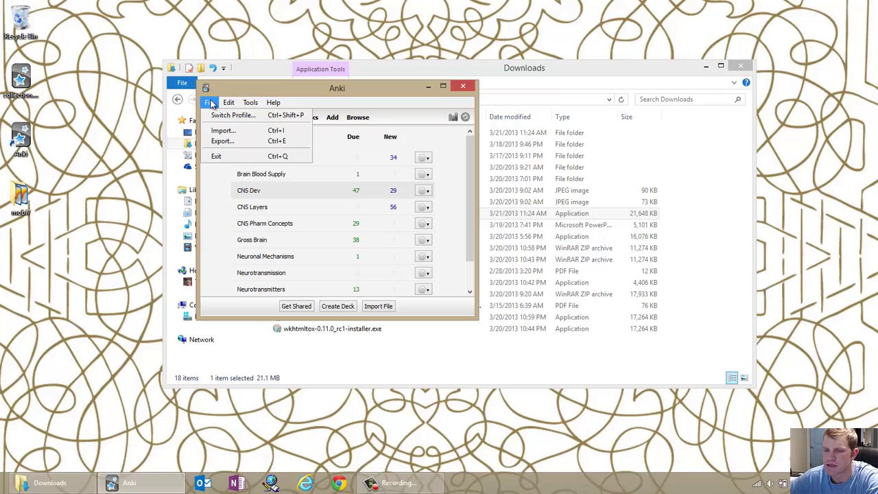
mouse_move(246, 103)
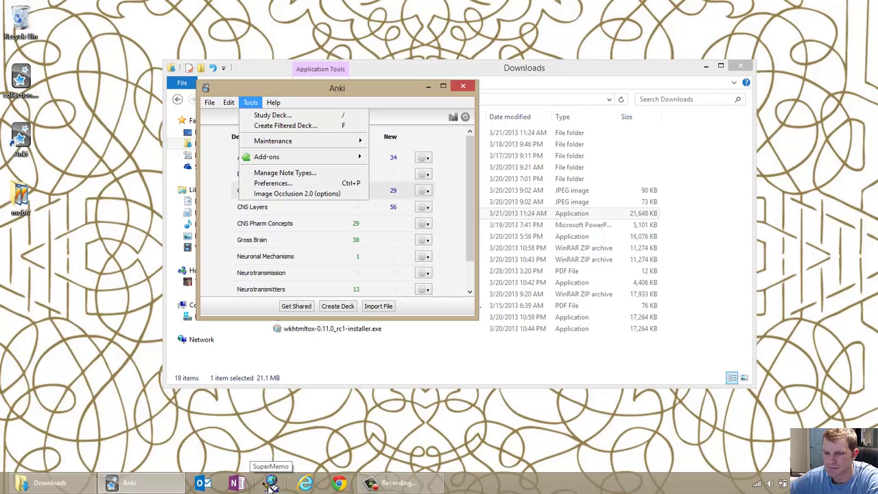
left_click(386, 94)
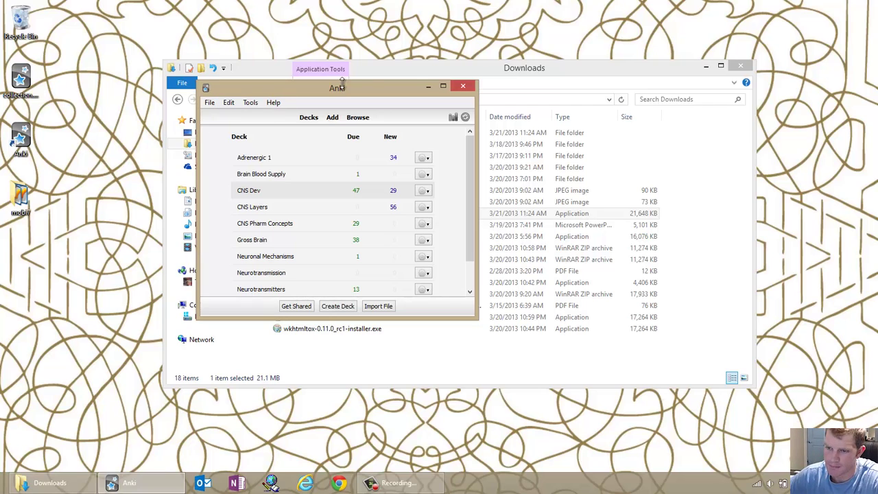
- Close Anki
left_click(462, 88)
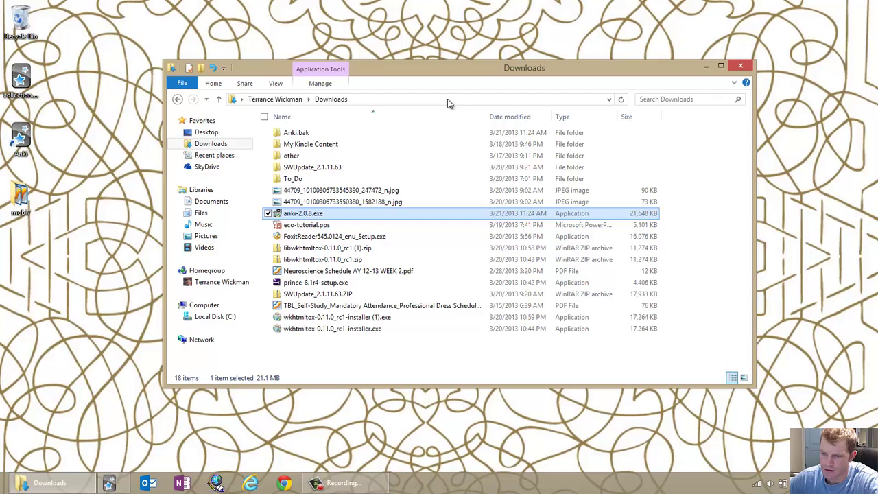
left_click(336, 483)
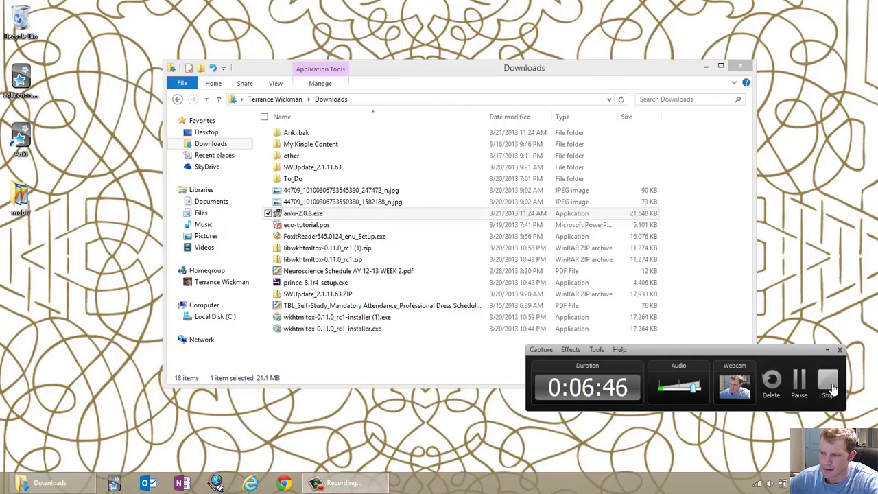